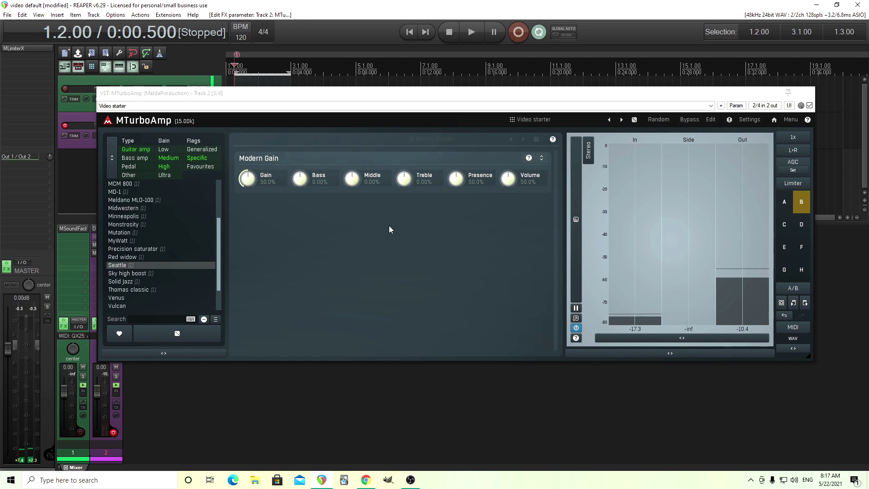
- Audition the Seattle amp in slot A, return to Video starter in slot B, and narrow the window
click(786, 206)
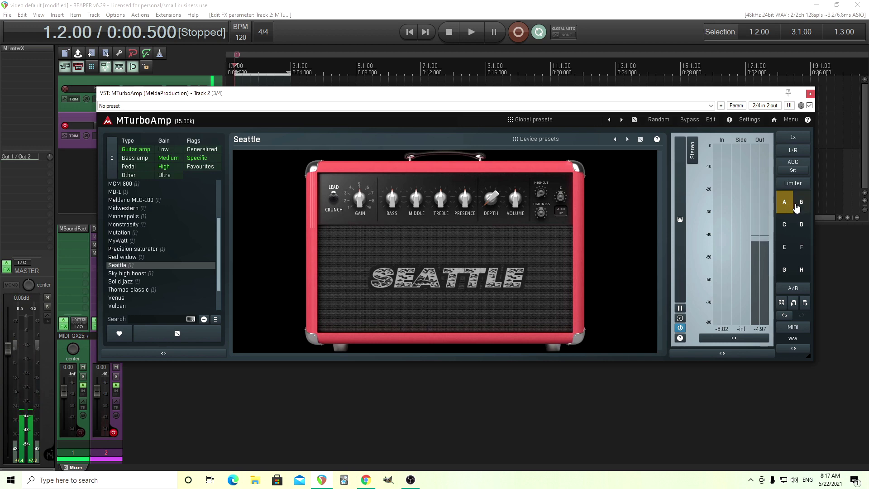
click(803, 207)
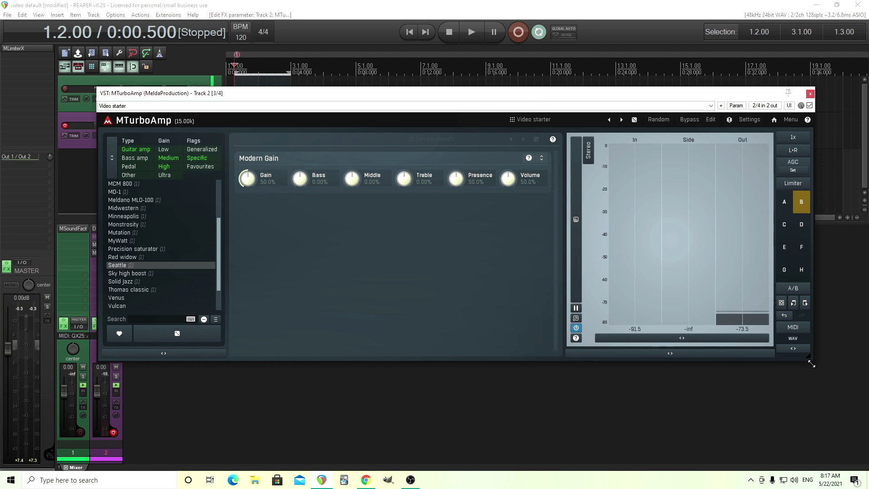
drag(811, 362, 707, 359)
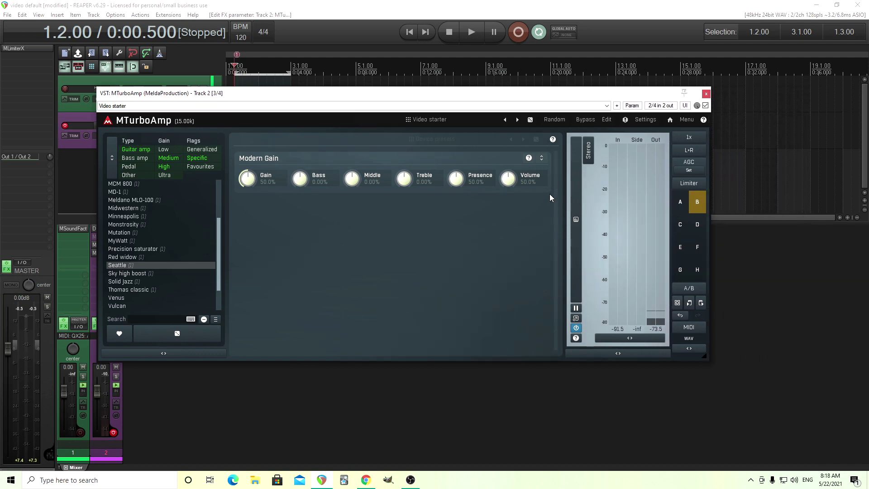
- Move the plugin window up to the top-left and open the detailed stage editor
drag(578, 93, 551, 47)
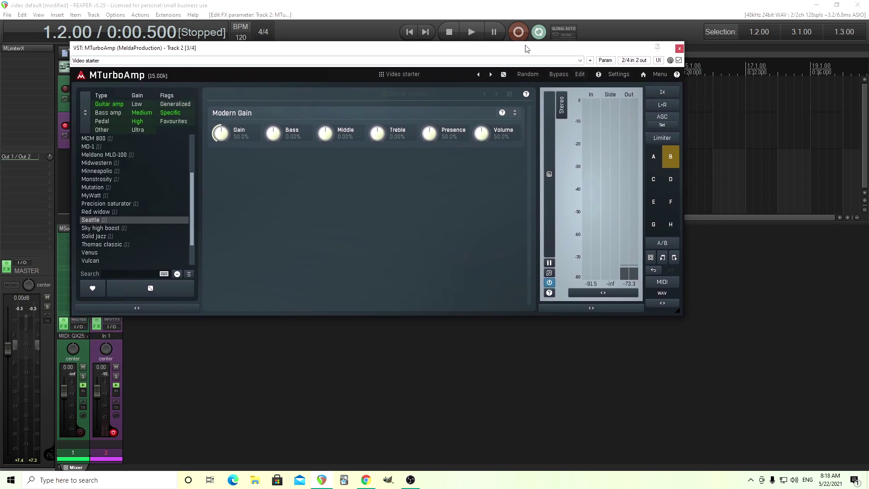
drag(526, 49, 514, 32)
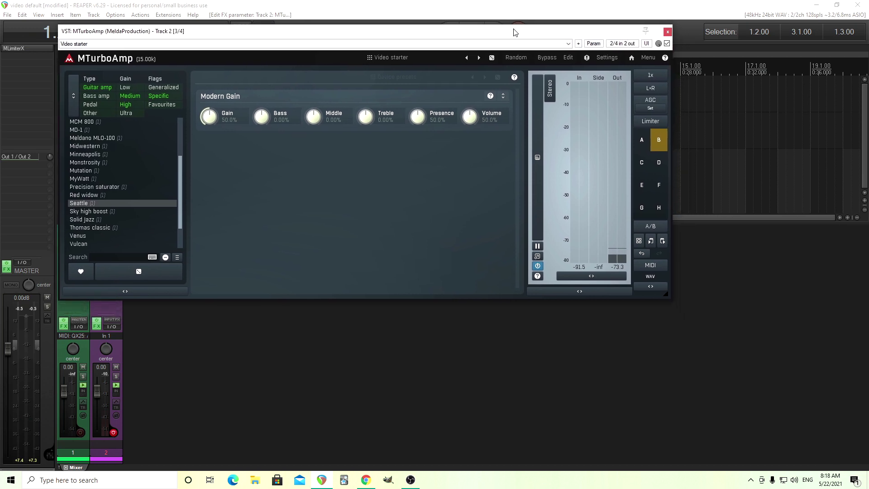
click(569, 59)
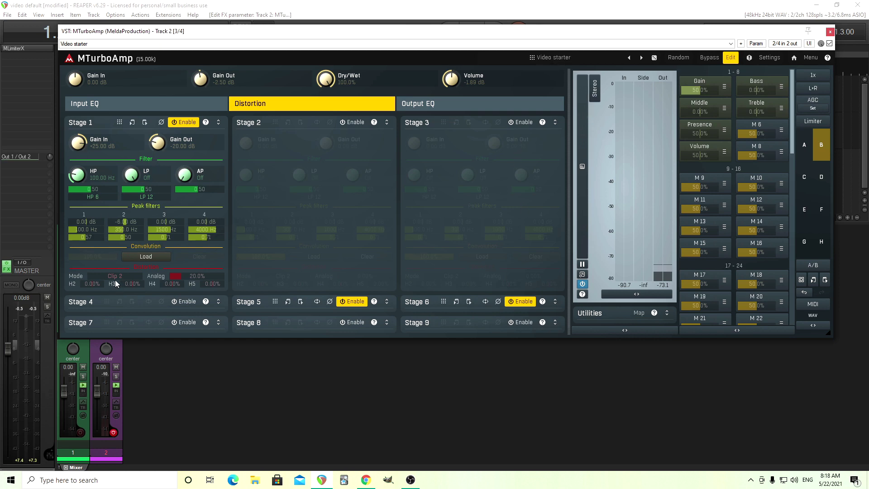
- Collapse the Stage 1–3 panels and briefly view Stages 4–6
click(555, 122)
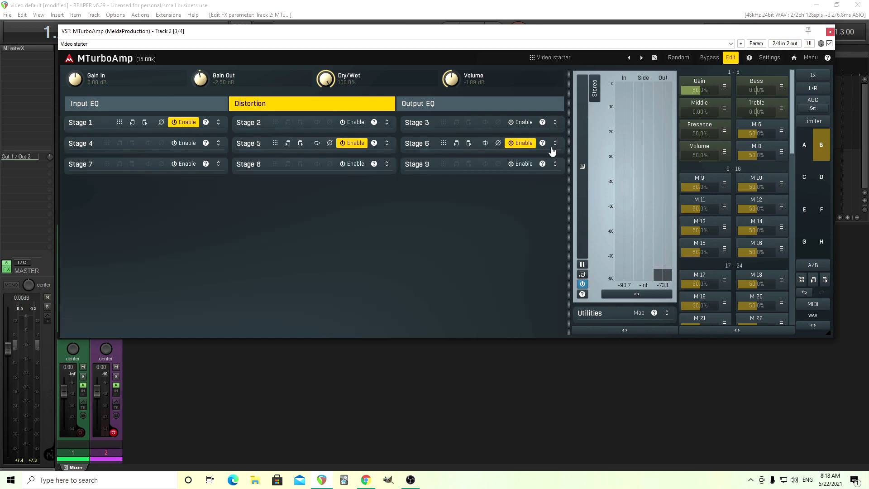
click(554, 144)
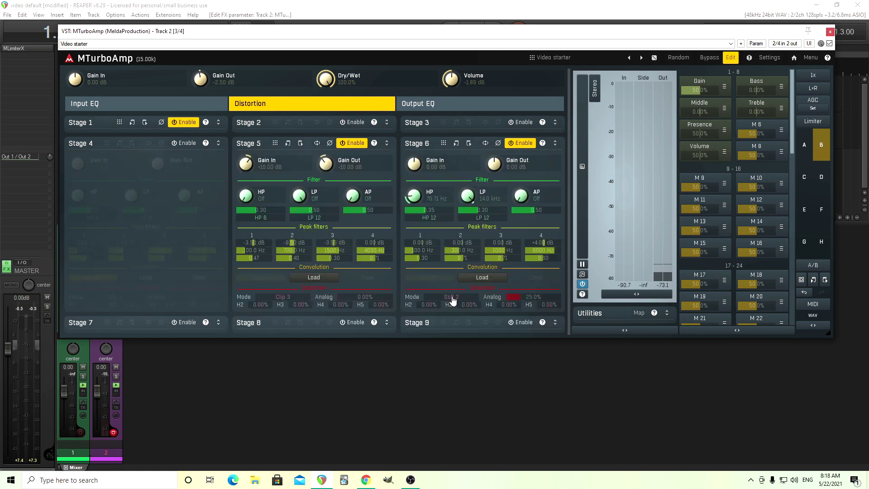
click(555, 143)
- Re-expand Stages 1–3, raise the Gain macro, then reset it to 50%
click(554, 123)
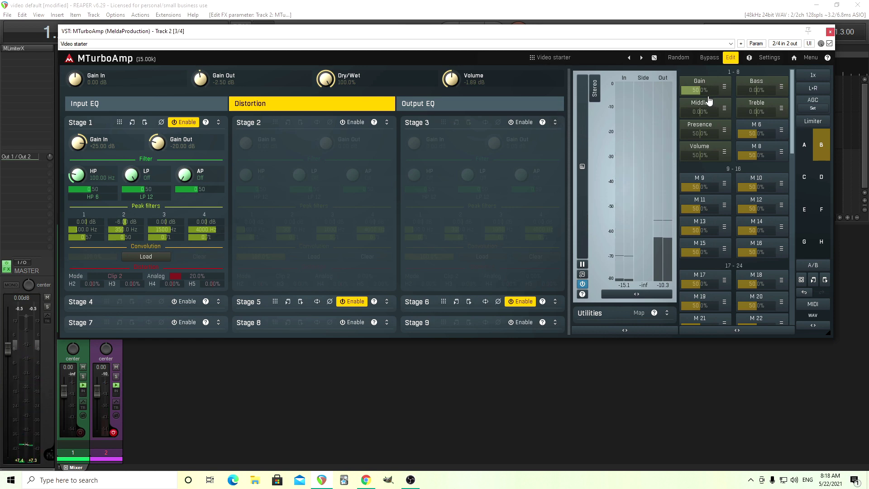
drag(700, 89, 710, 91)
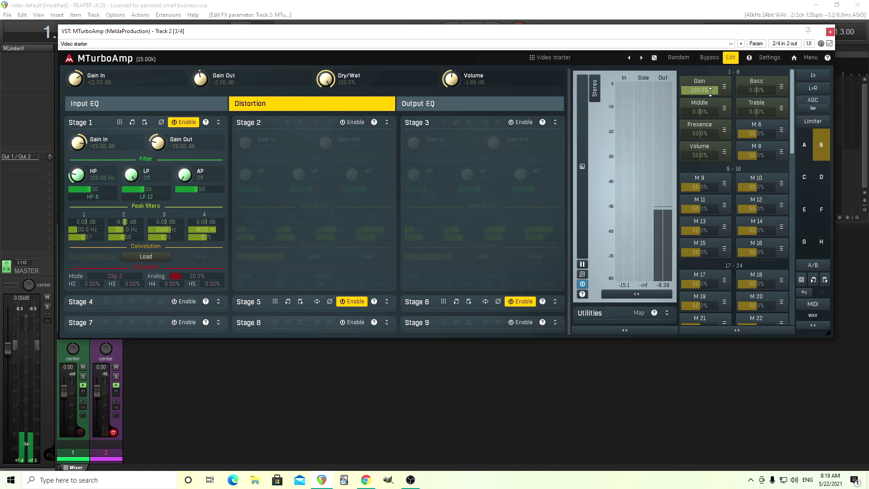
double_click(709, 91)
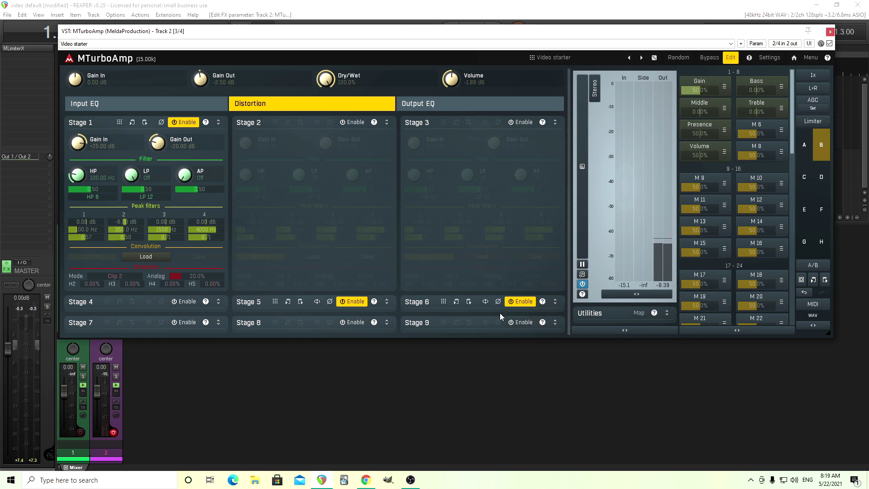
- Enable Stage 2, toggle Stage 3 on and back off, and set Stage 2's mode to Clip 3
click(351, 123)
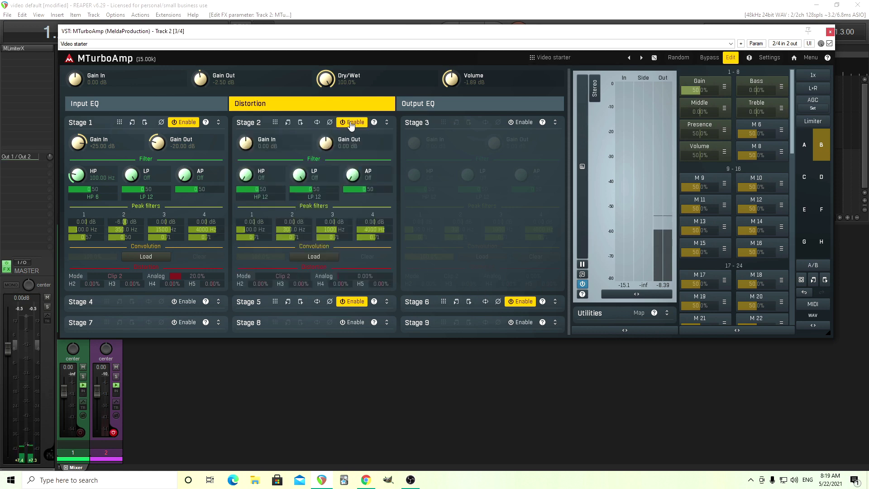
click(521, 123)
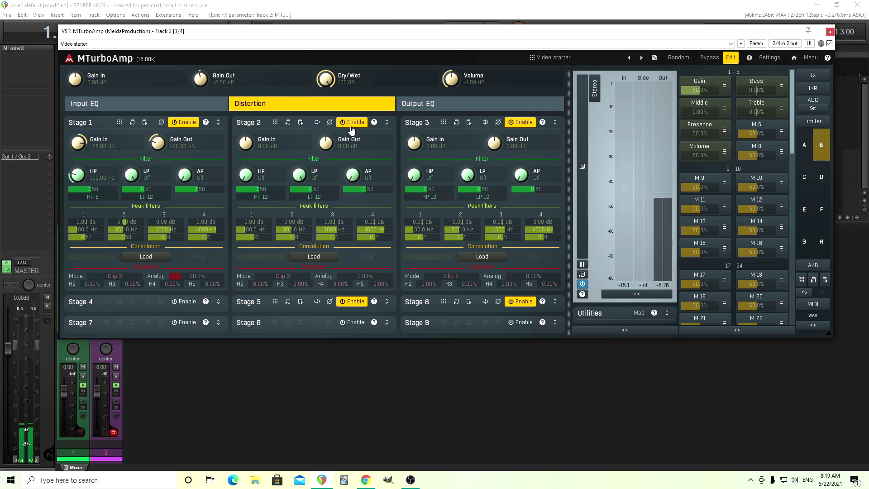
click(521, 123)
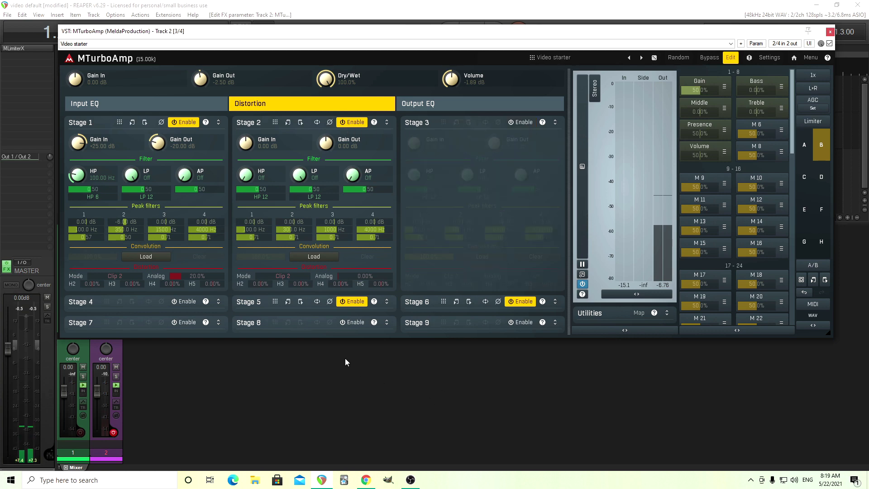
click(284, 277)
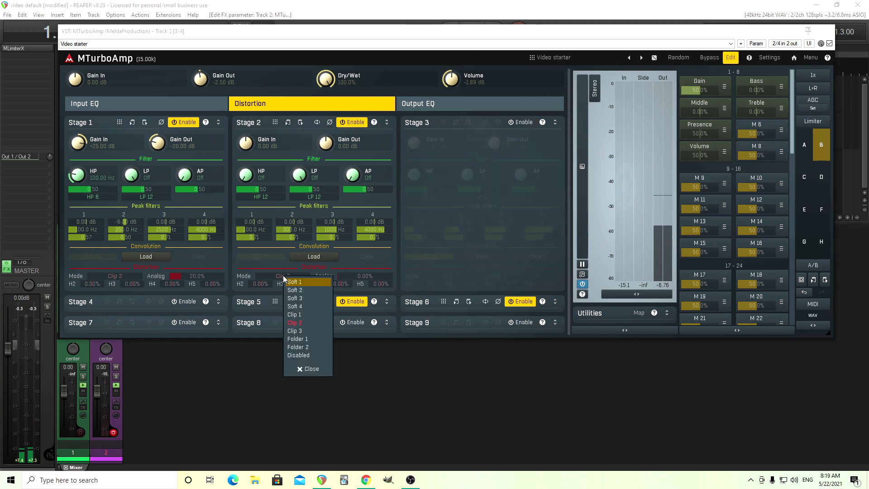
click(304, 330)
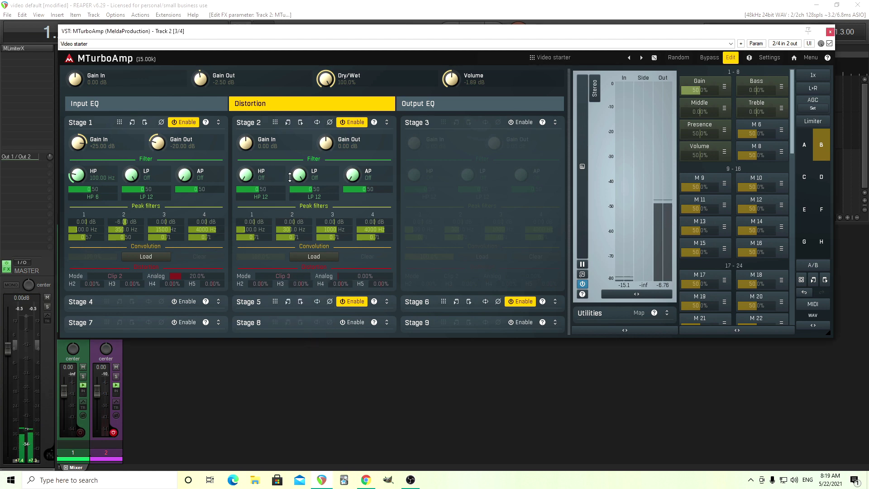
- Enter 850 Hz as Stage 2's high-pass frequency using the value keypad
double_click(249, 178)
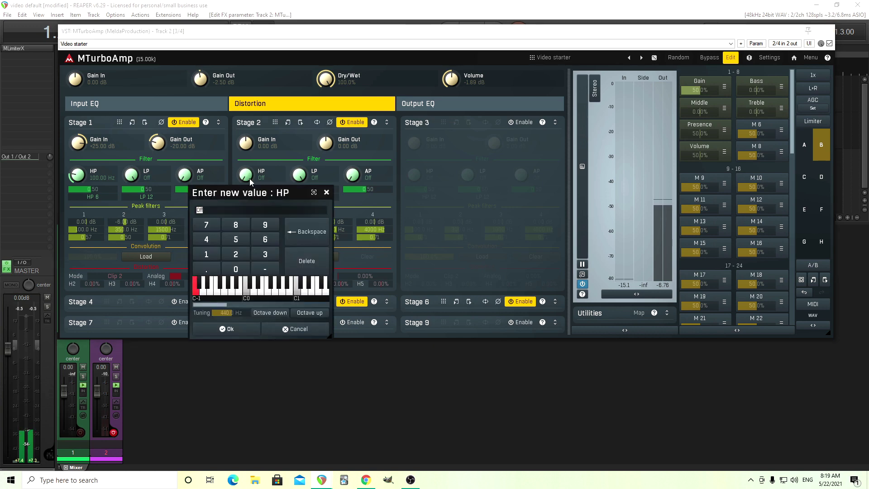
click(236, 224)
click(237, 239)
click(236, 270)
drag(242, 194, 268, 203)
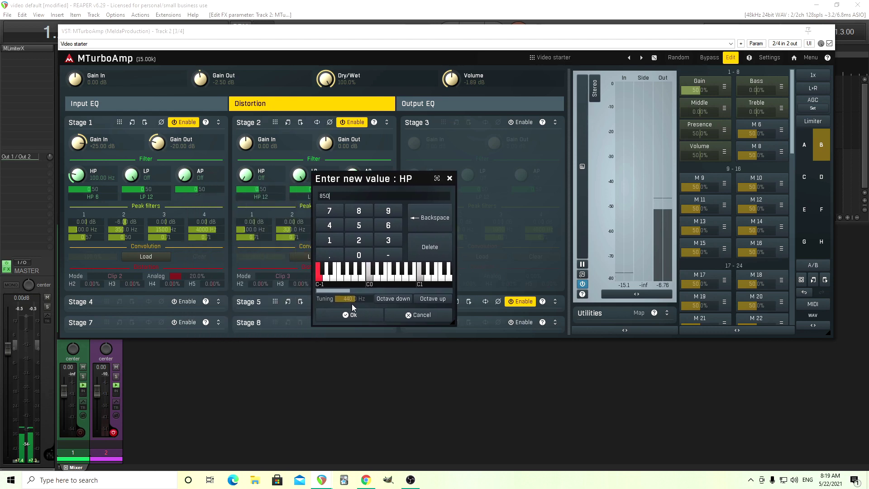
click(370, 319)
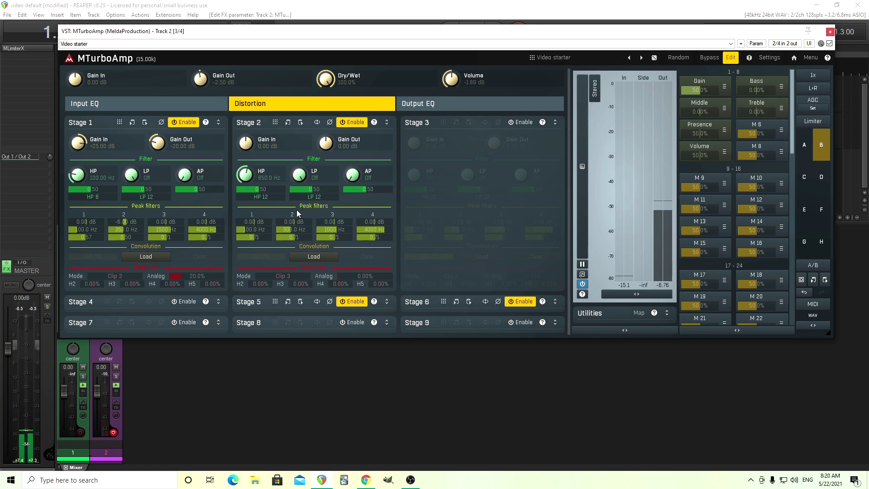
- Disable Stage 2, enable Stage 3 and set its mode to Clip 3
click(352, 123)
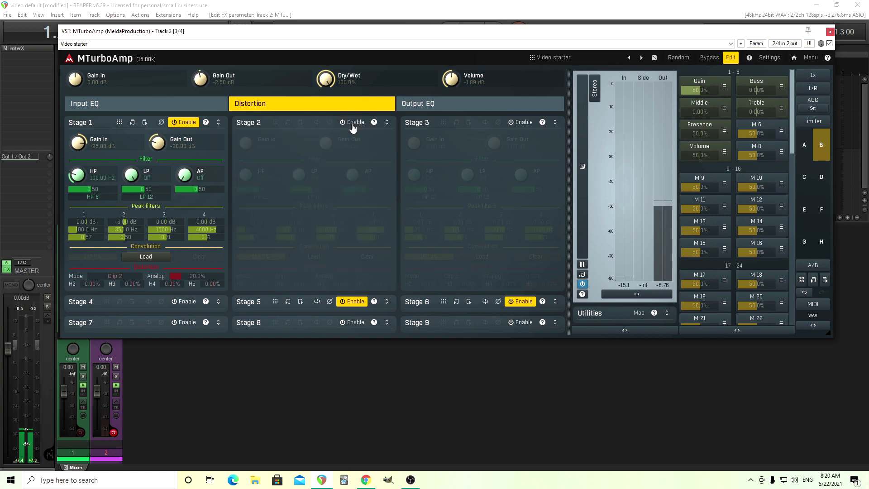
click(520, 122)
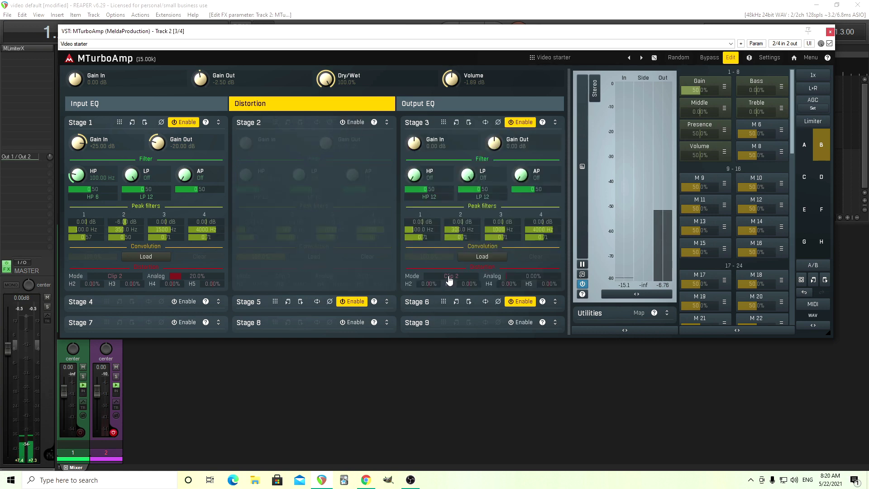
click(449, 279)
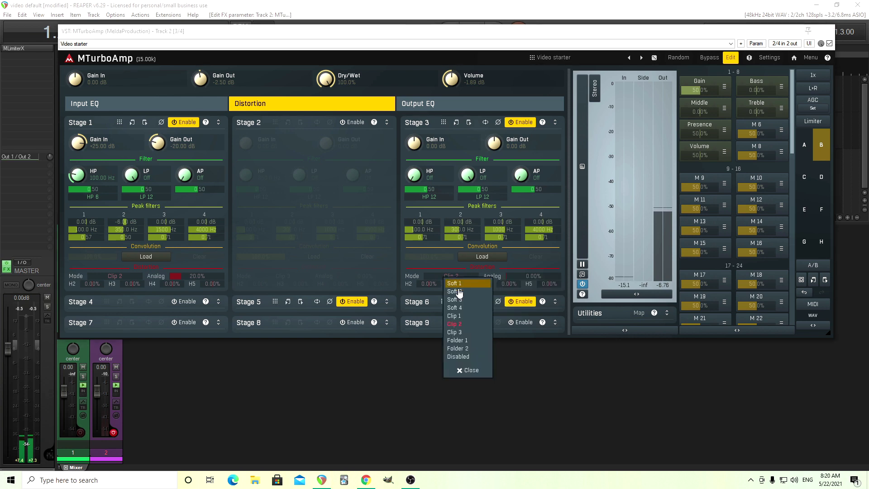
click(454, 332)
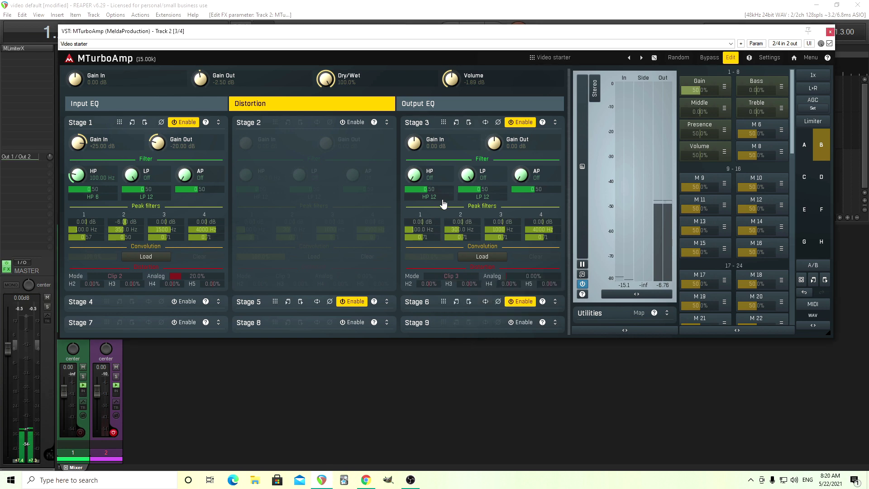
- Set Stage 3's low-pass filter to 850 Hz via the value keypad
double_click(469, 177)
click(458, 226)
click(459, 239)
click(462, 270)
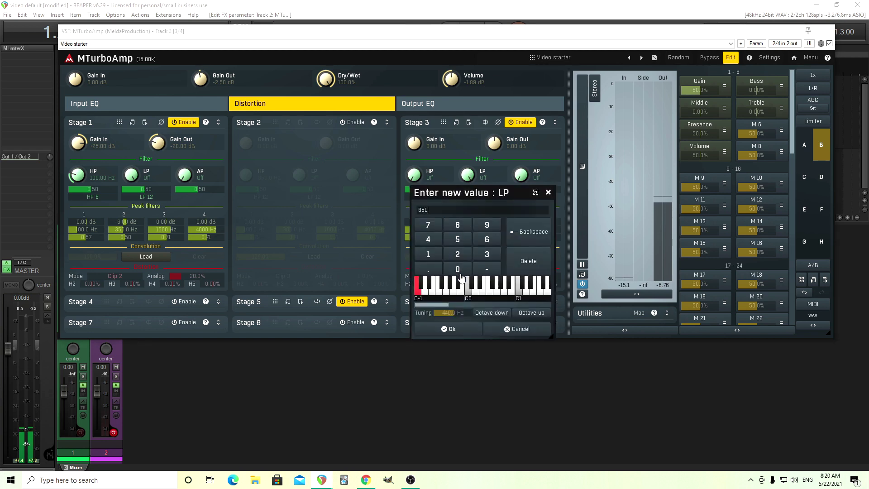
click(463, 332)
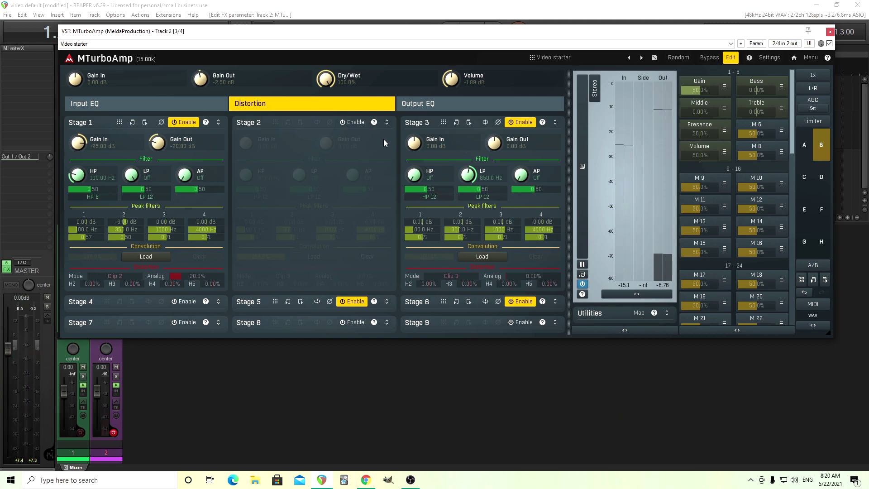
- Re-enable Stage 2 and switch on an extra option in Stage 3's header
click(353, 122)
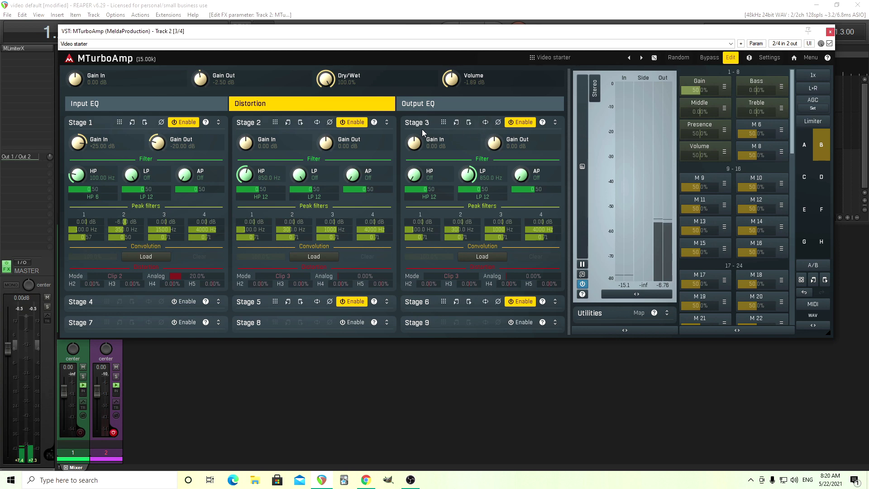
click(484, 127)
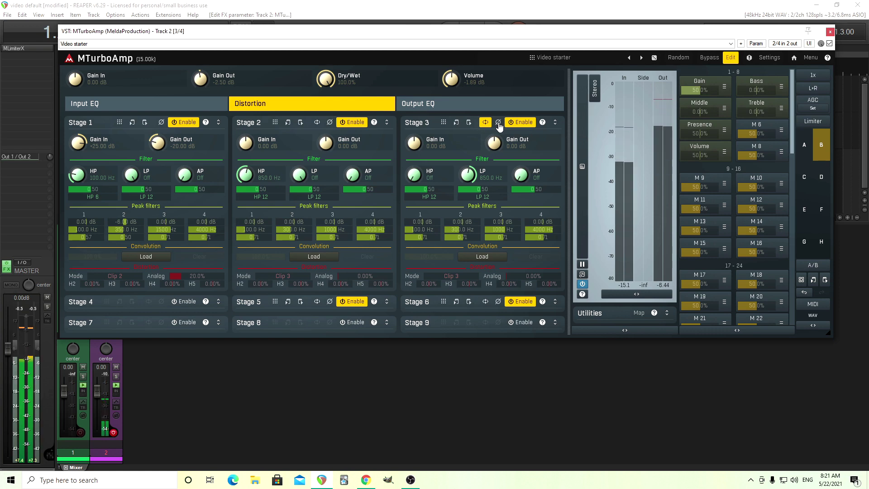
- Invert Stage 3's phase and set its all-pass filter frequency to 850 Hz
click(498, 123)
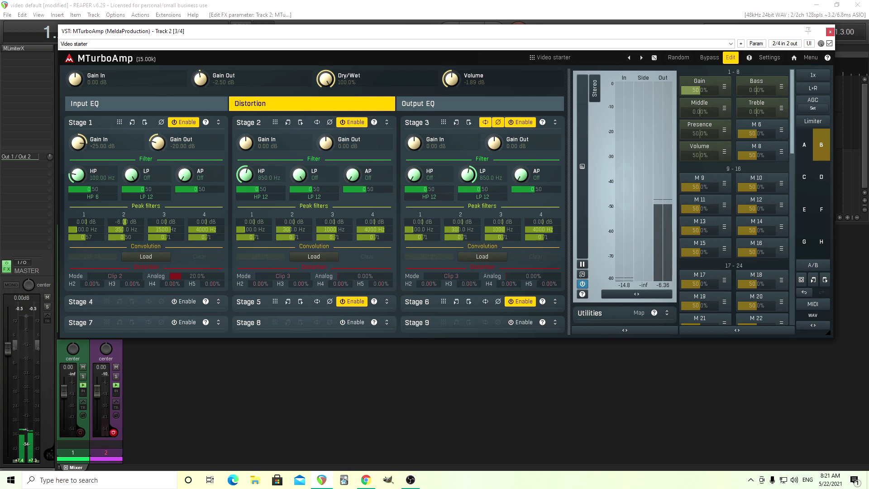
double_click(520, 174)
text(85)
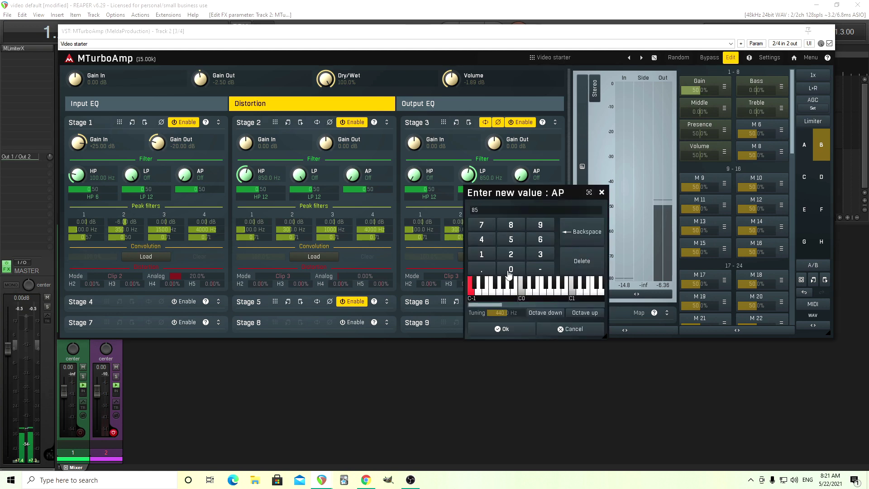
click(510, 270)
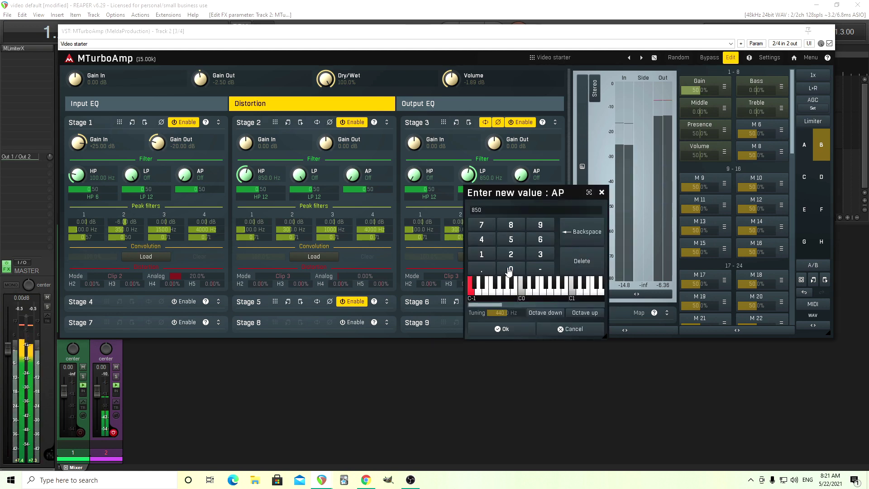
click(522, 327)
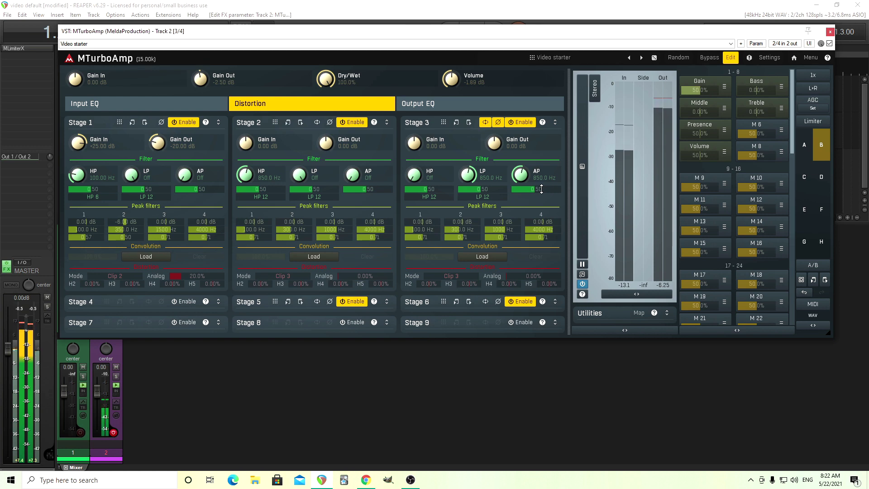
- Reset Stage 3's all-pass Q to 0.50, turn the all-pass off, and bring high-pass in near 84 Hz
drag(541, 189, 543, 186)
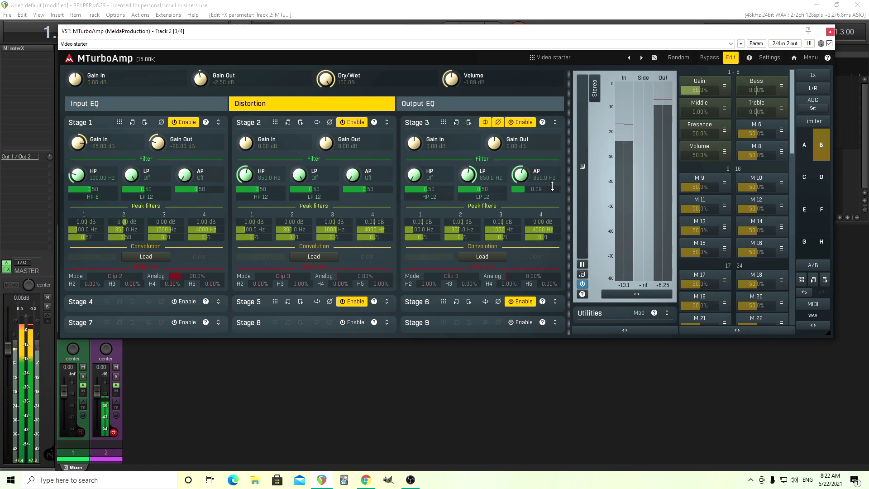
double_click(530, 183)
double_click(523, 176)
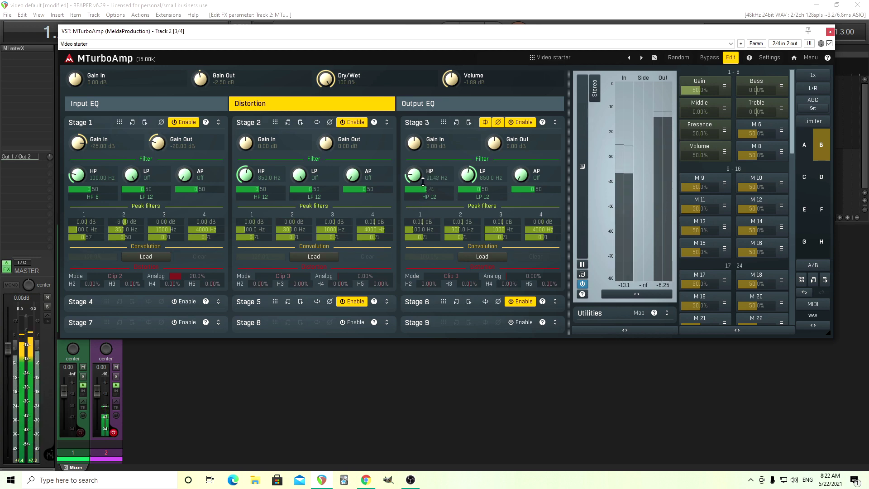
double_click(417, 177)
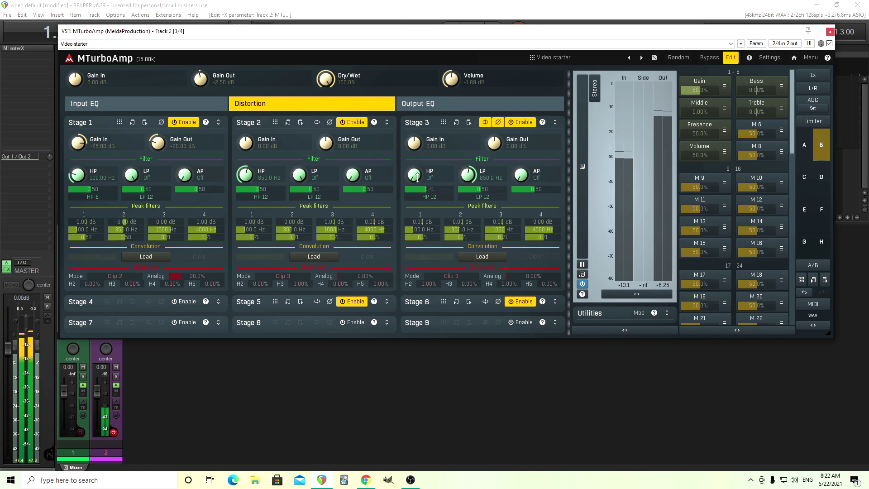
drag(418, 177, 417, 174)
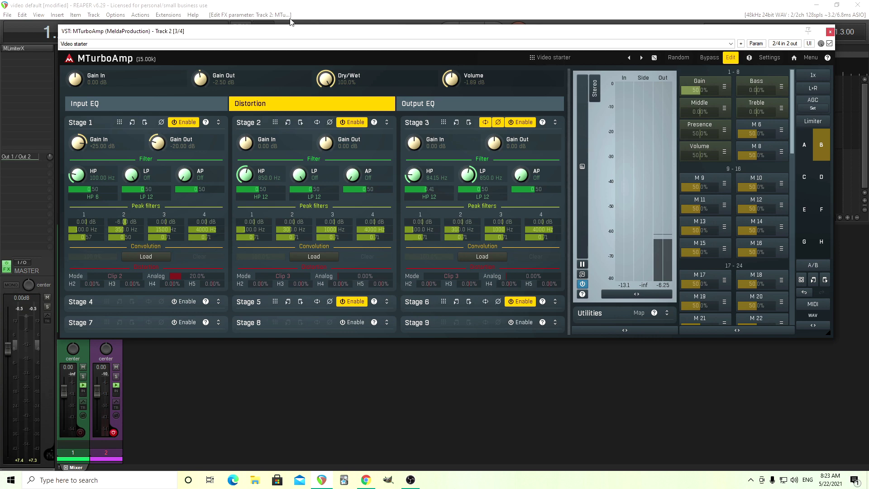
- Set Gain Out to -12 dB on both Stage 2 and Stage 3
double_click(327, 143)
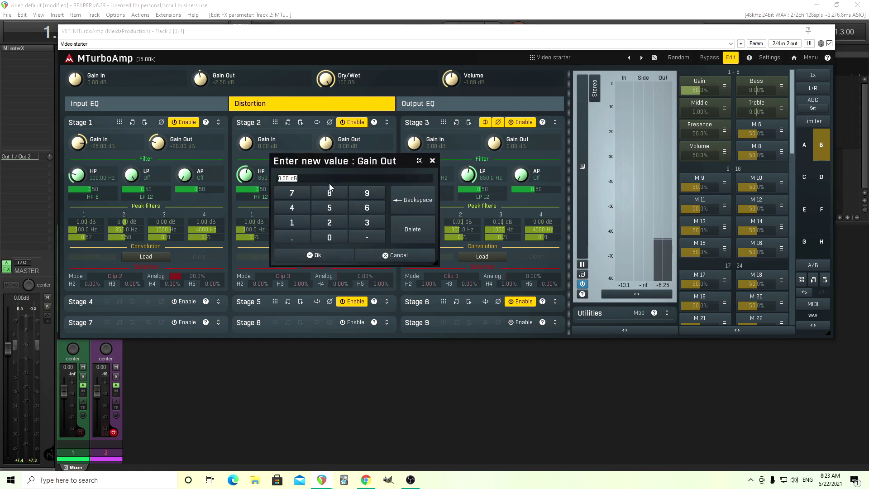
click(366, 239)
click(299, 224)
click(322, 222)
click(333, 255)
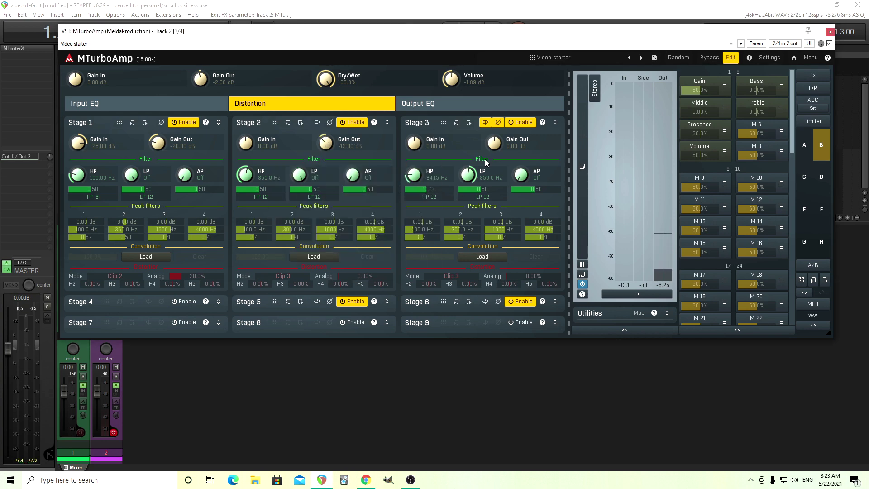
double_click(488, 153)
click(534, 238)
click(471, 226)
click(497, 222)
click(499, 254)
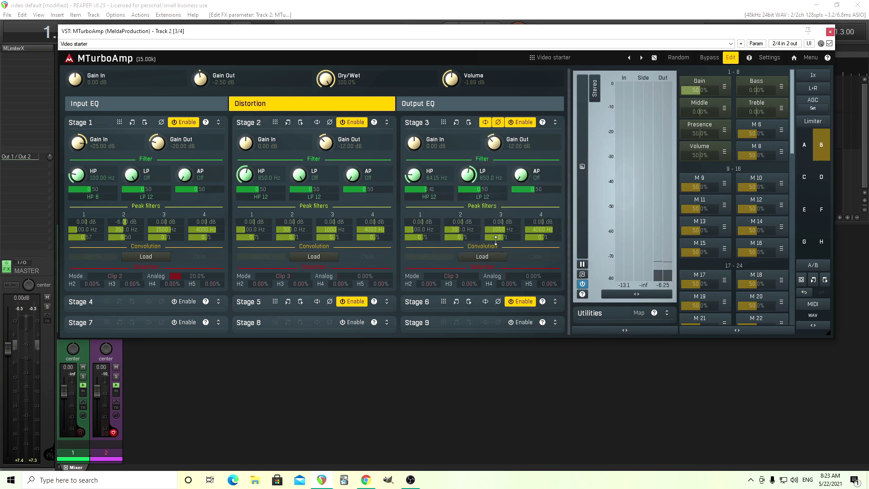
- Set Gain In to +15 dB on both Stage 2 and Stage 3
double_click(248, 149)
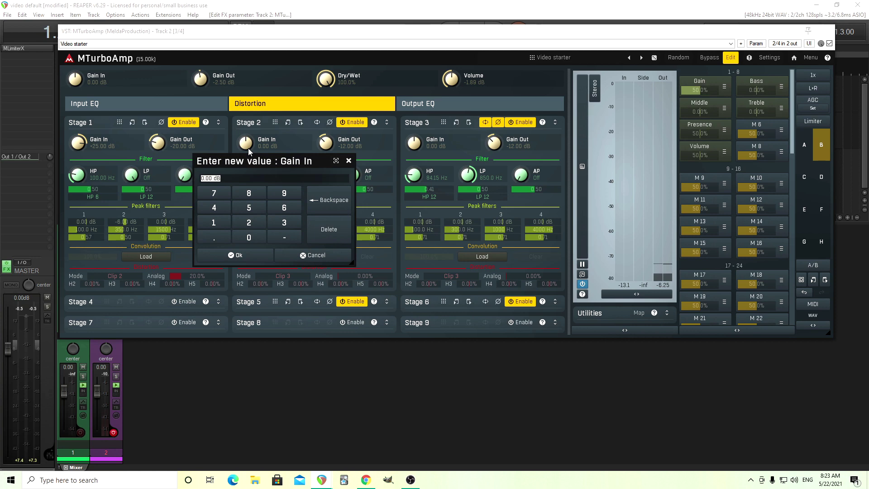
click(226, 221)
click(249, 207)
click(261, 255)
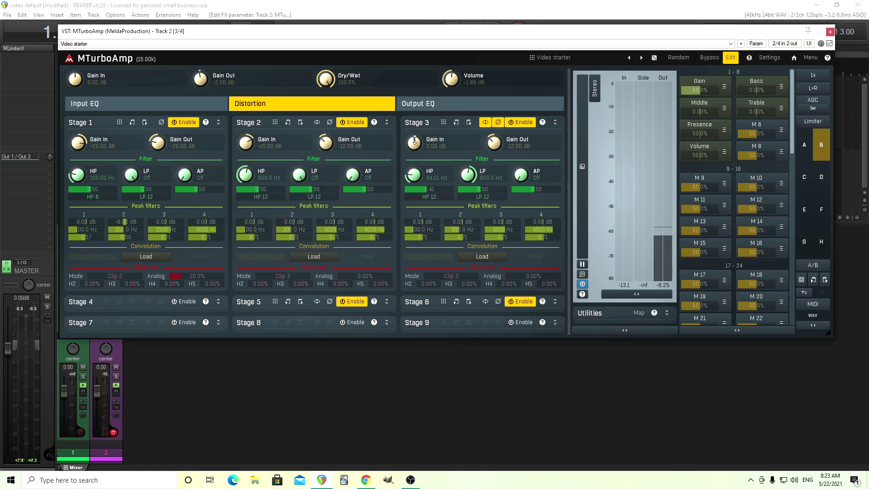
double_click(415, 144)
click(394, 223)
click(417, 207)
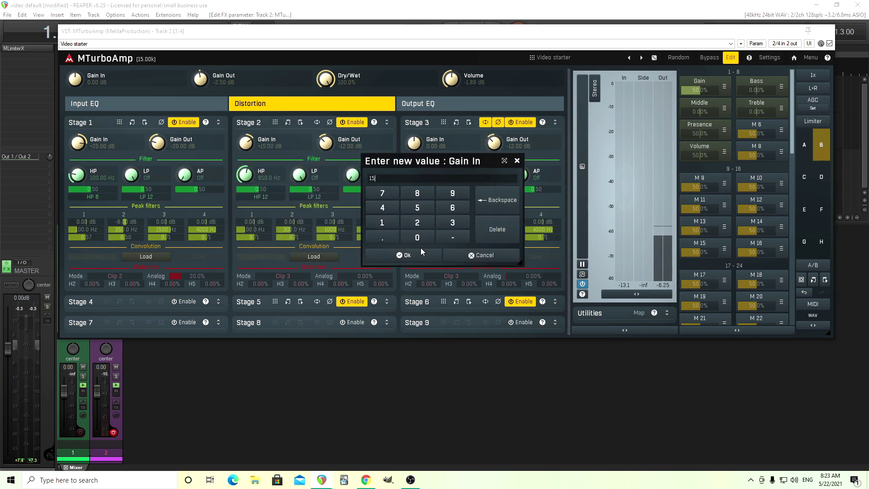
click(420, 252)
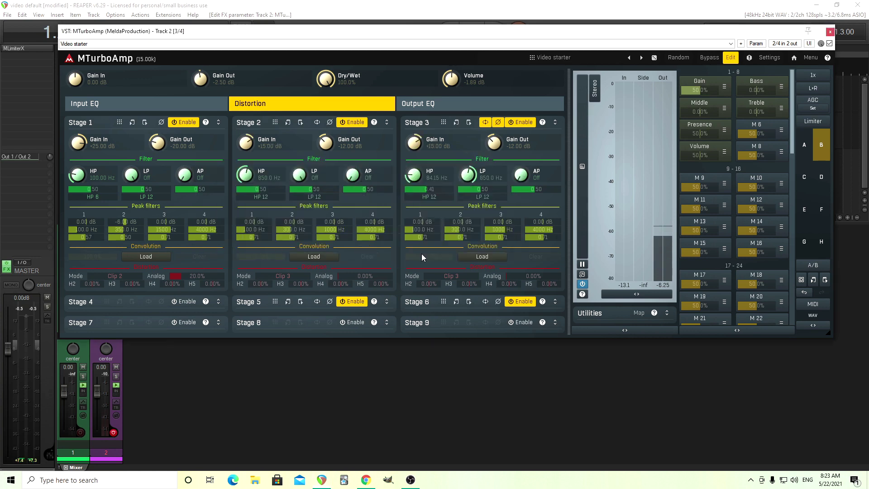
- Lower Stage 1's Gain Out to -15 dB
double_click(159, 145)
click(198, 237)
click(123, 222)
click(161, 208)
click(165, 255)
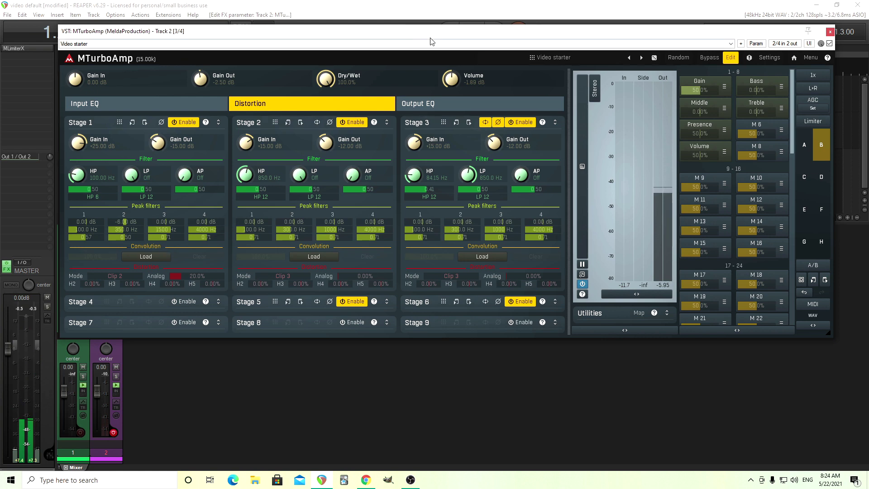
click(730, 57)
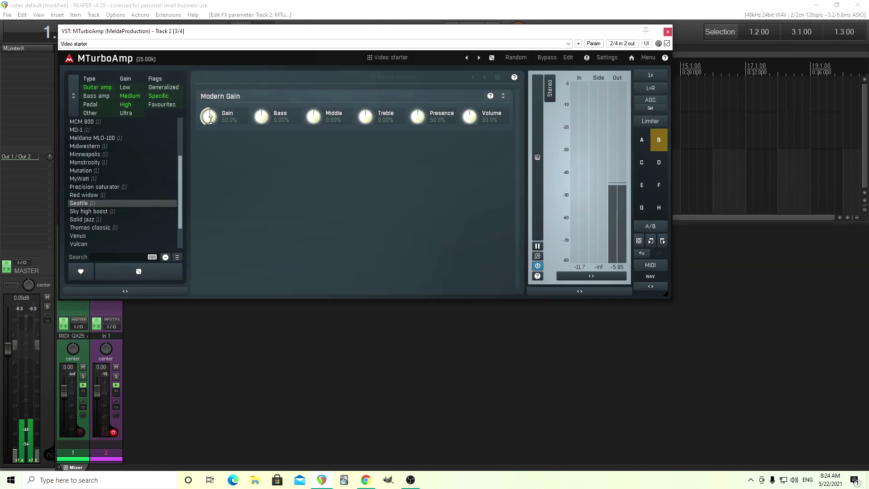
click(567, 58)
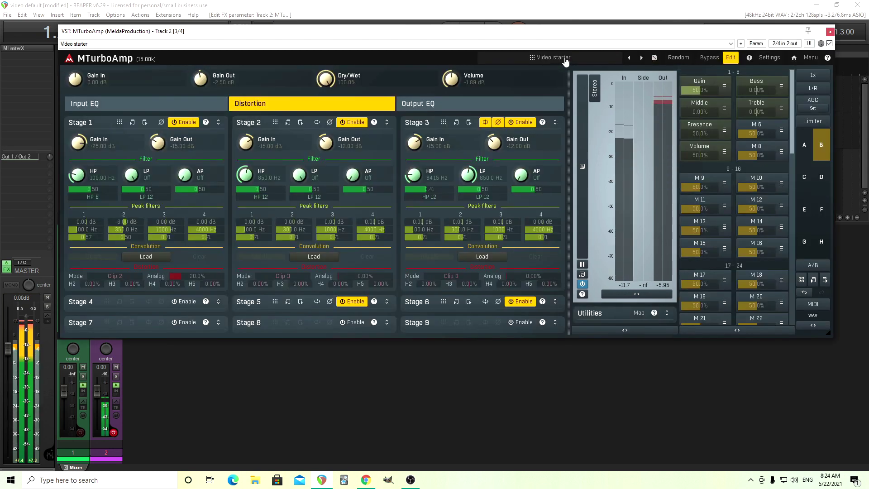
click(521, 122)
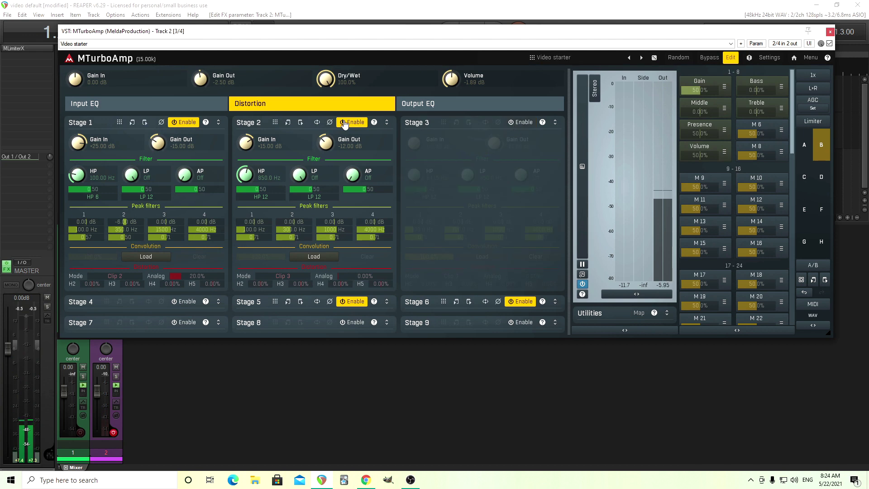
click(349, 122)
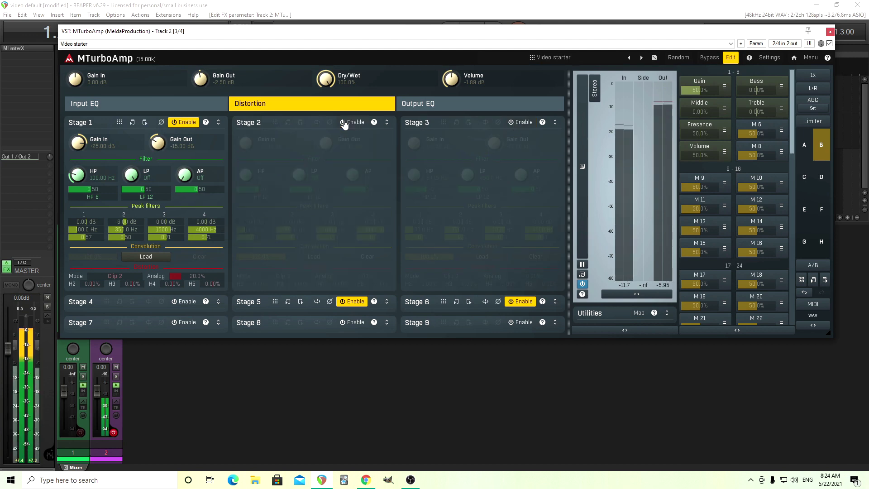
click(344, 123)
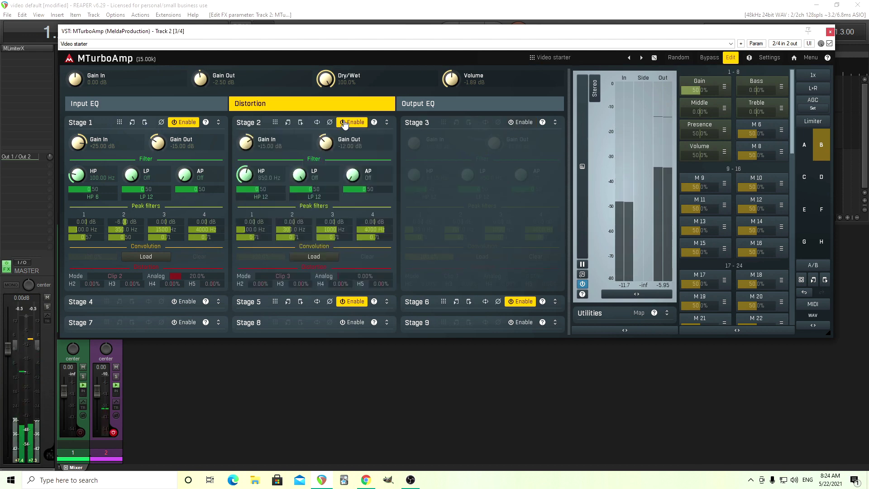
click(524, 125)
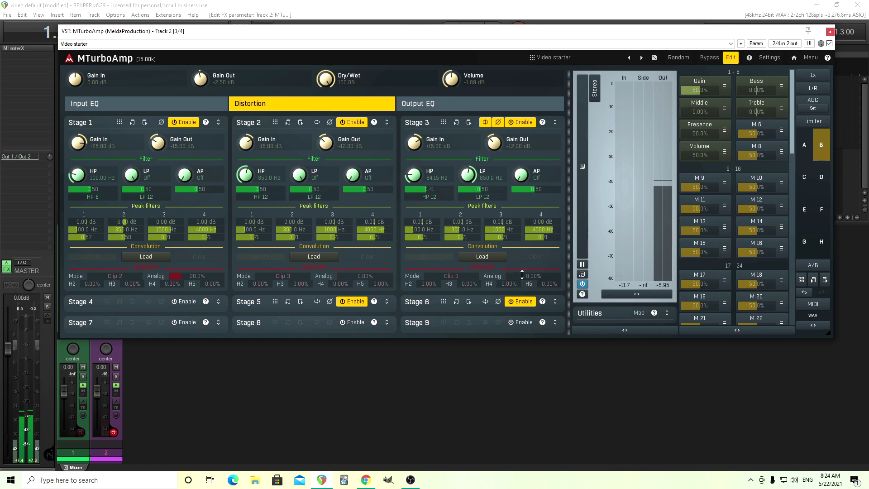
- Read through Stage 3's parameter descriptions in the Information help, then close it
click(544, 124)
scroll(334, 220, down, 5)
scroll(336, 221, down, 4)
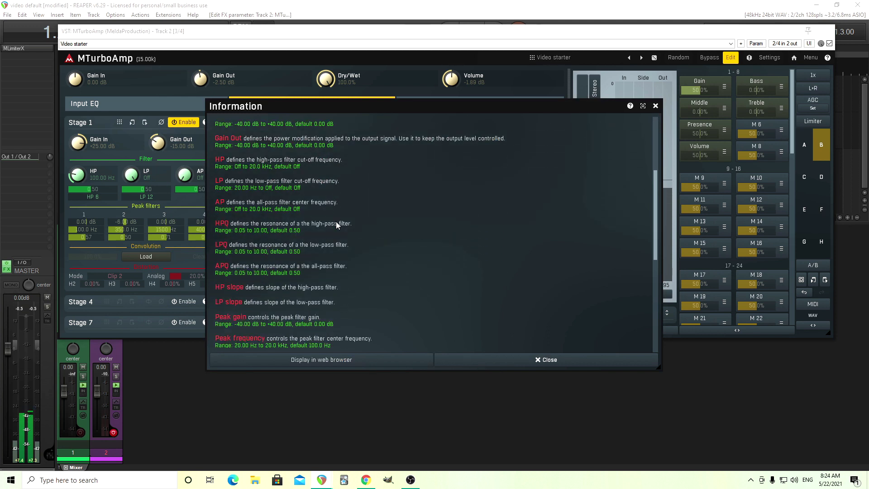
scroll(335, 221, down, 3)
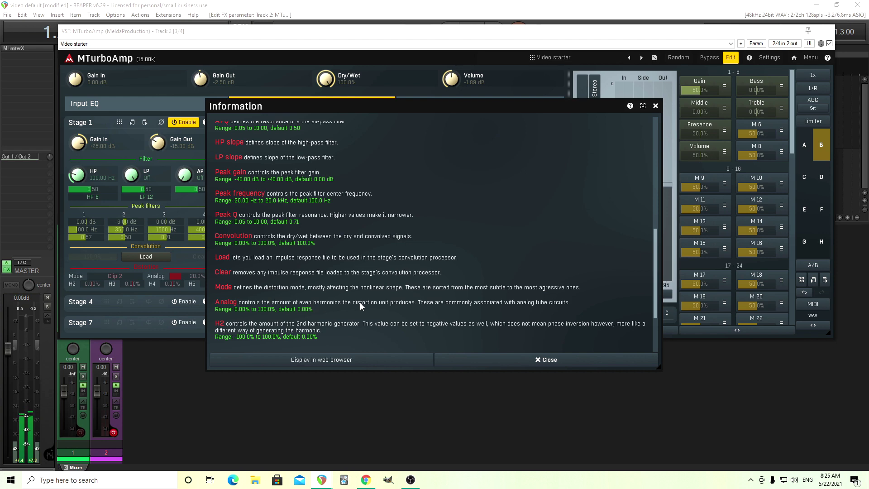
click(547, 360)
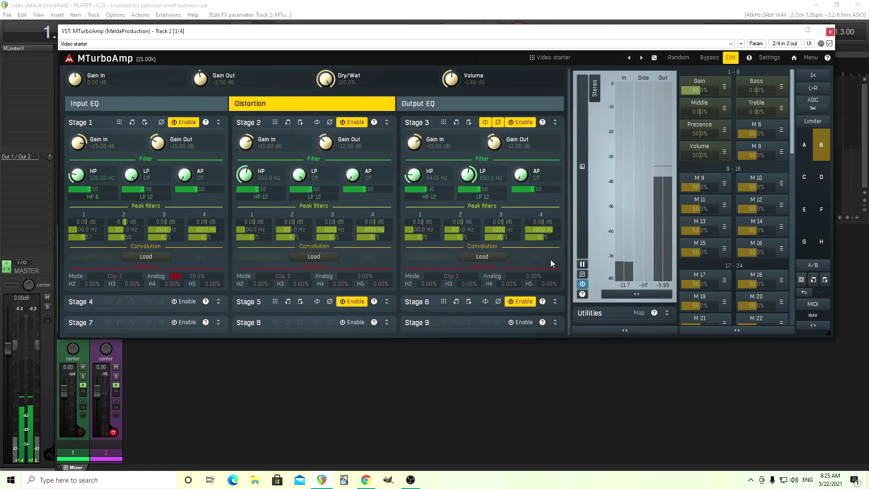
- Show the Stage 4–6 controls and enable Stage 4 in Clip 2 mode
click(555, 124)
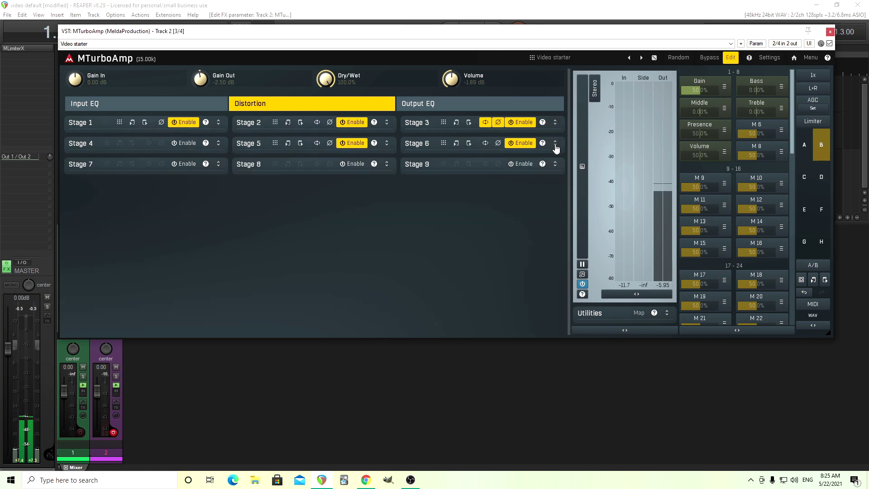
click(555, 143)
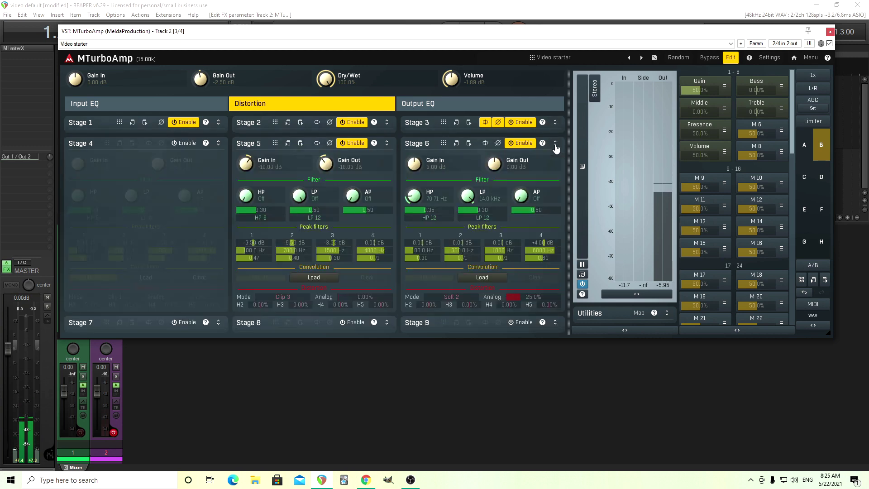
click(183, 144)
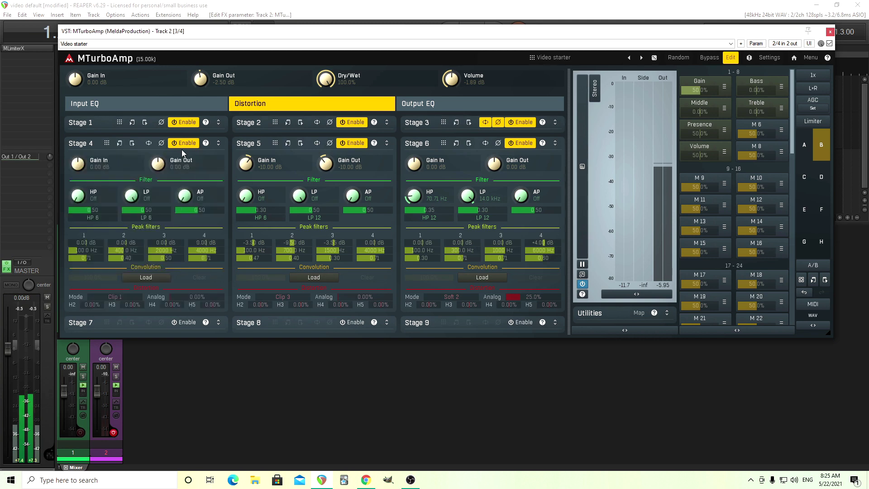
click(136, 300)
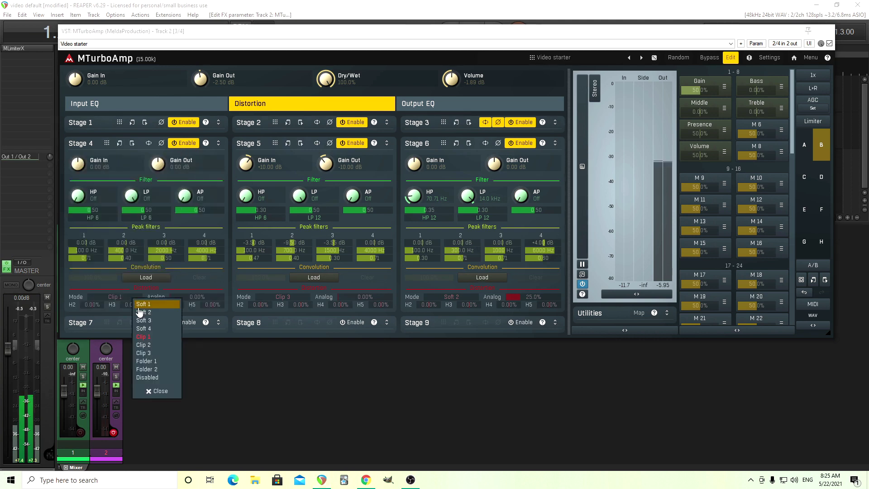
click(147, 345)
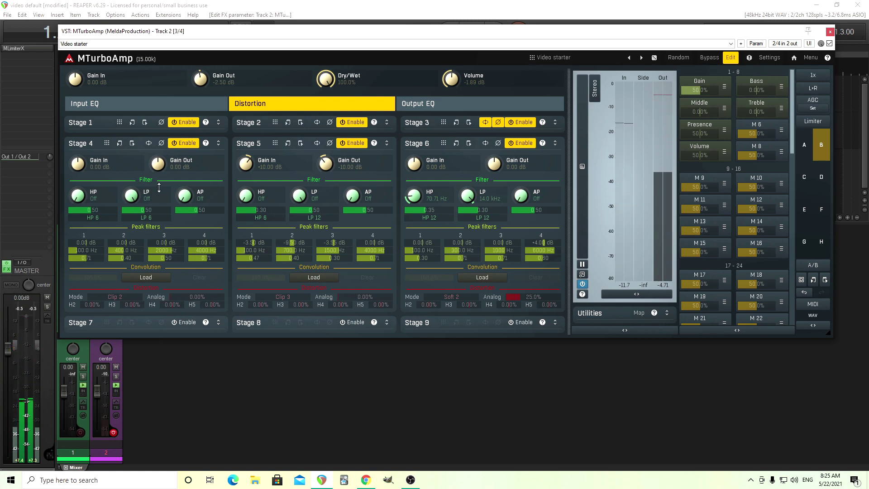
- Set Stage 4's Gain Out to -5 dB and Gain In to +8 dB
double_click(158, 165)
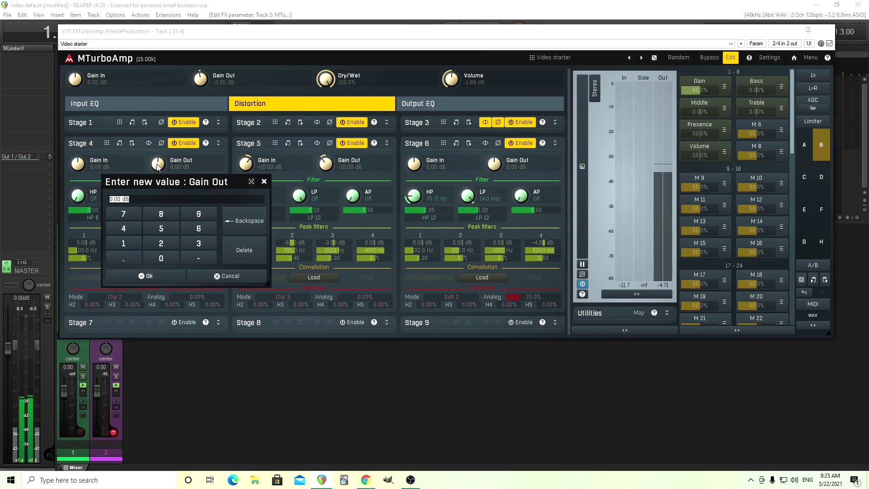
click(200, 261)
click(161, 228)
click(164, 276)
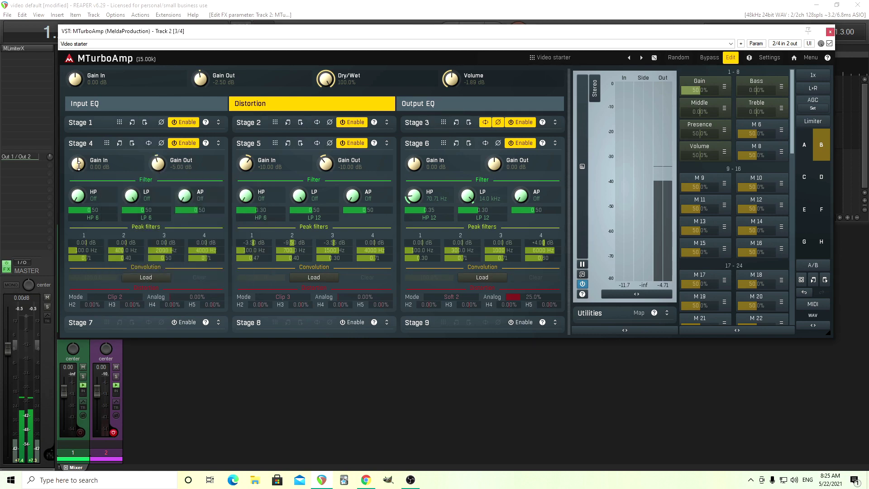
double_click(76, 163)
click(81, 215)
click(86, 277)
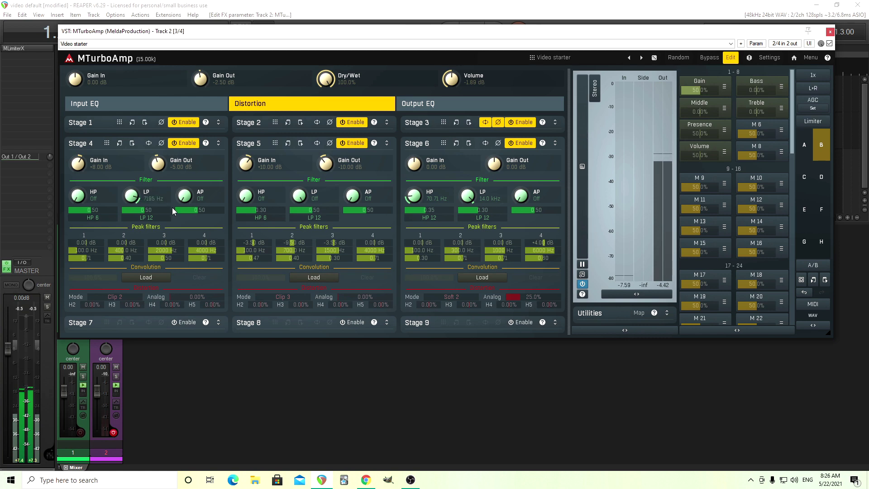
- Set Stage 4's low-pass cutoff to 6000 Hz
double_click(133, 196)
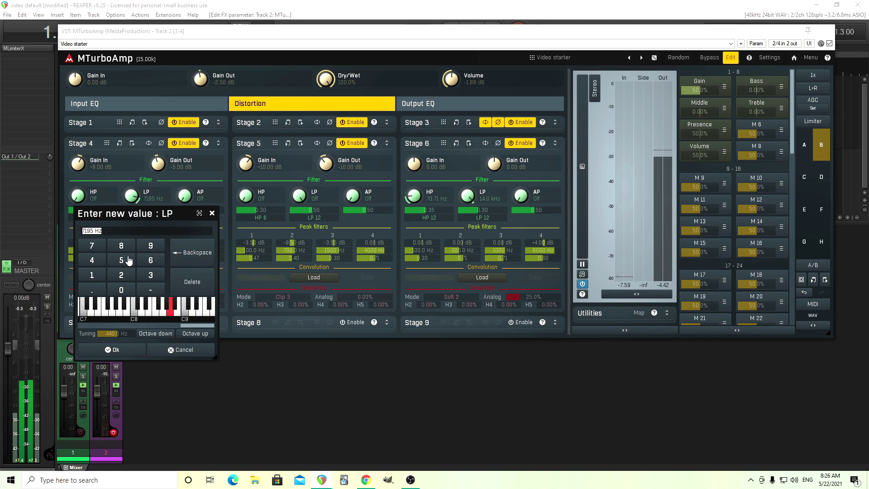
click(150, 259)
triple_click(121, 289)
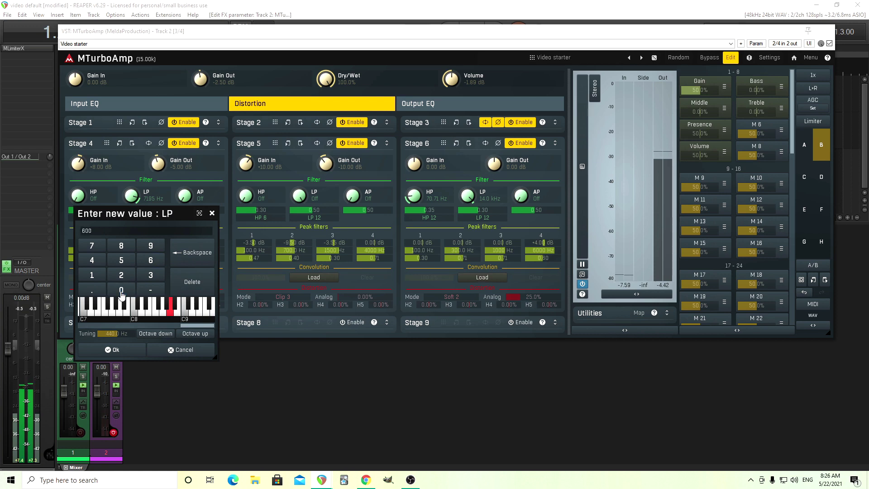
click(121, 348)
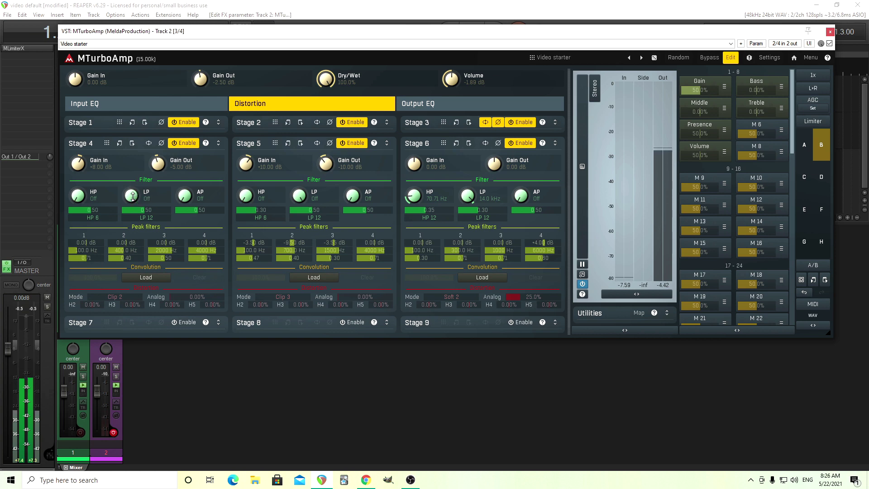
double_click(138, 199)
click(151, 260)
click(121, 289)
click(121, 290)
click(121, 289)
click(114, 350)
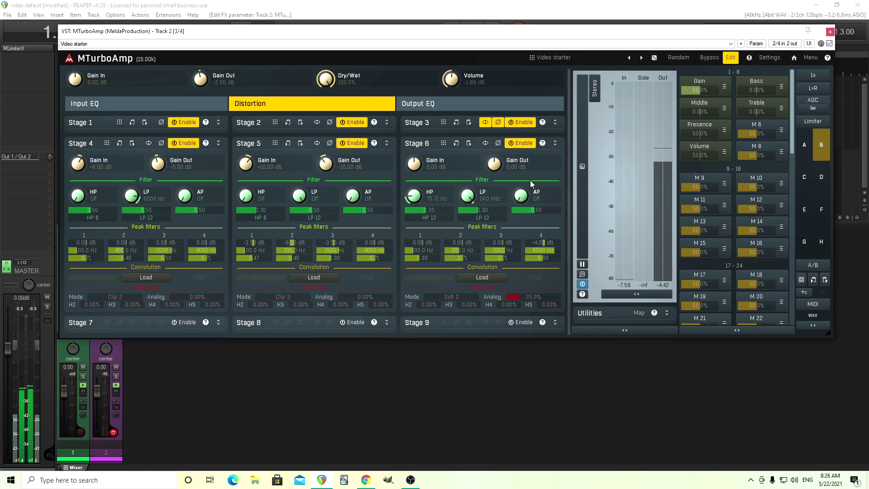
- With Stages 1–3 shown, set the Stage 2 and Stage 1 low-pass cutoffs to 6000 Hz
click(555, 143)
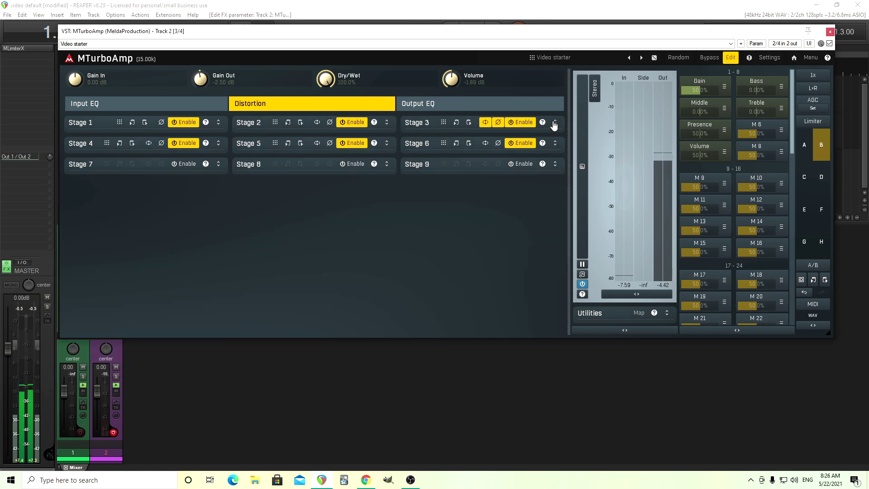
click(555, 122)
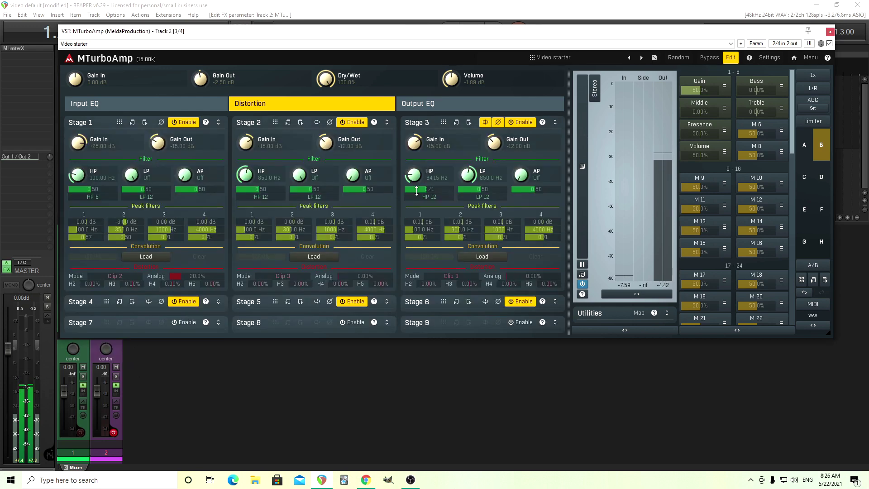
double_click(300, 174)
click(319, 239)
click(298, 270)
click(299, 269)
click(299, 270)
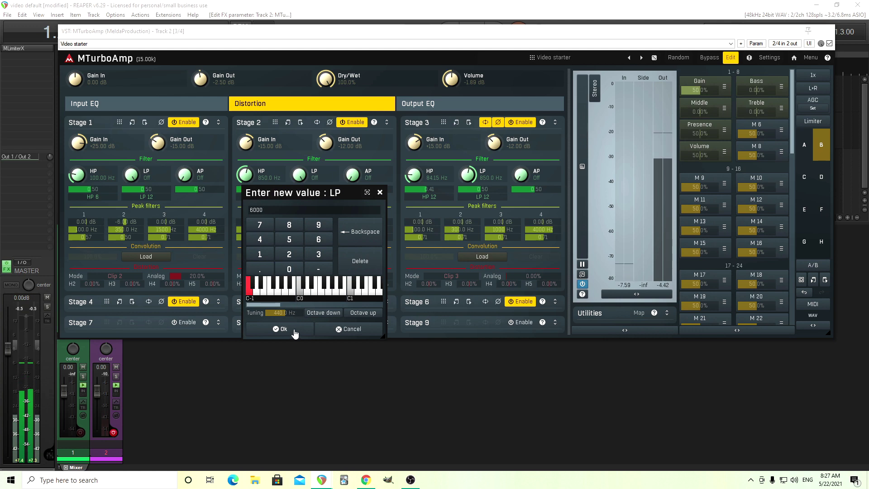
click(281, 329)
double_click(131, 174)
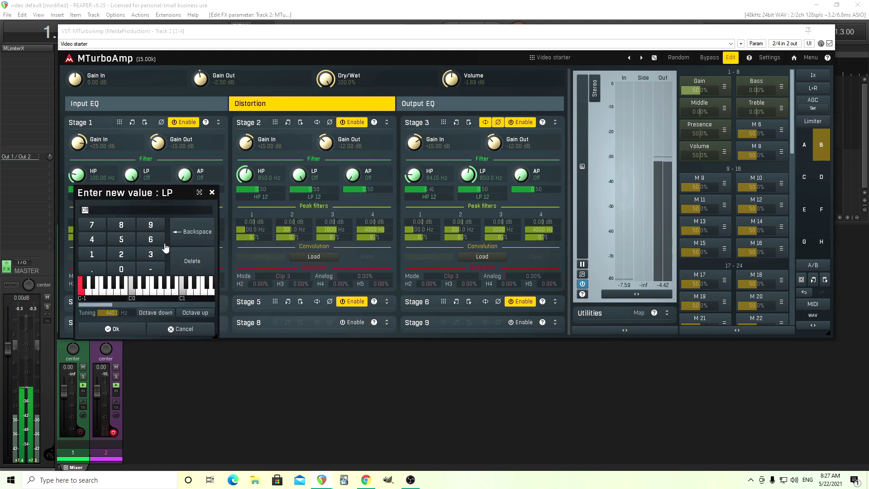
click(150, 239)
click(121, 270)
click(121, 270)
click(127, 270)
click(131, 327)
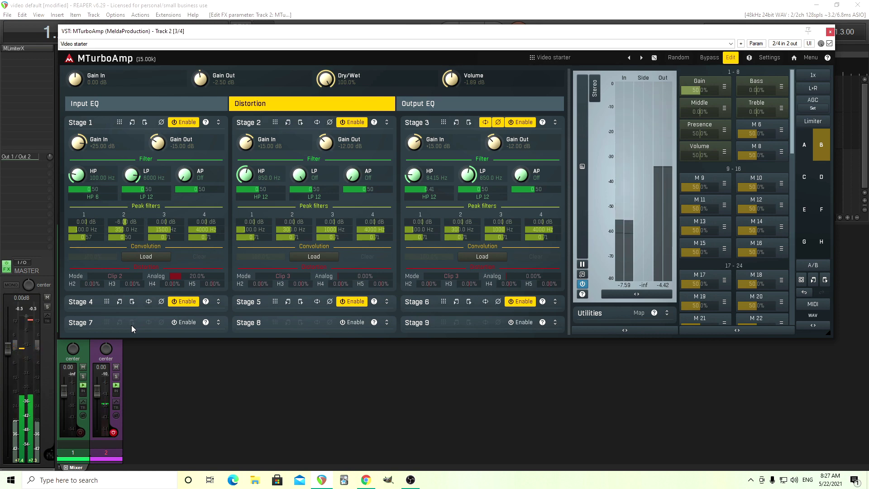
- Collapse the Stage 1–3 panels and expand Stages 4–6
click(556, 124)
click(555, 143)
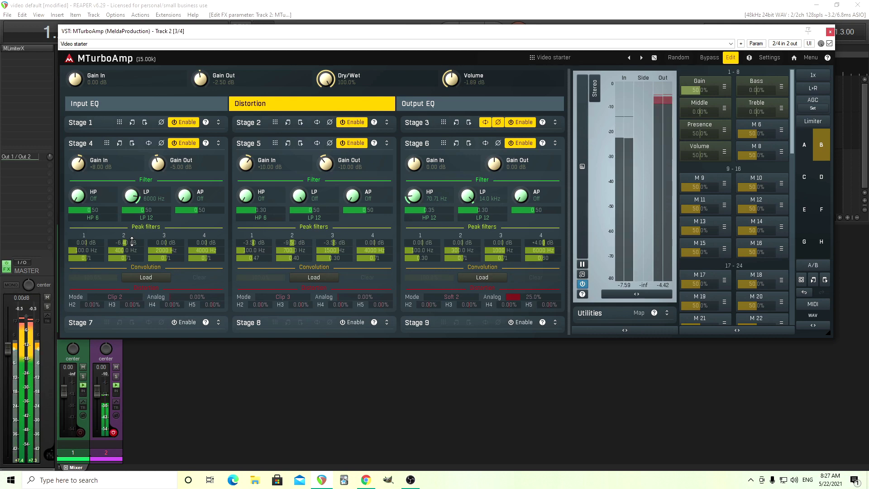
- Audition Stage 4's second peak filter at -11.2, -17 and +6.7 dB and other frequencies
double_click(132, 242)
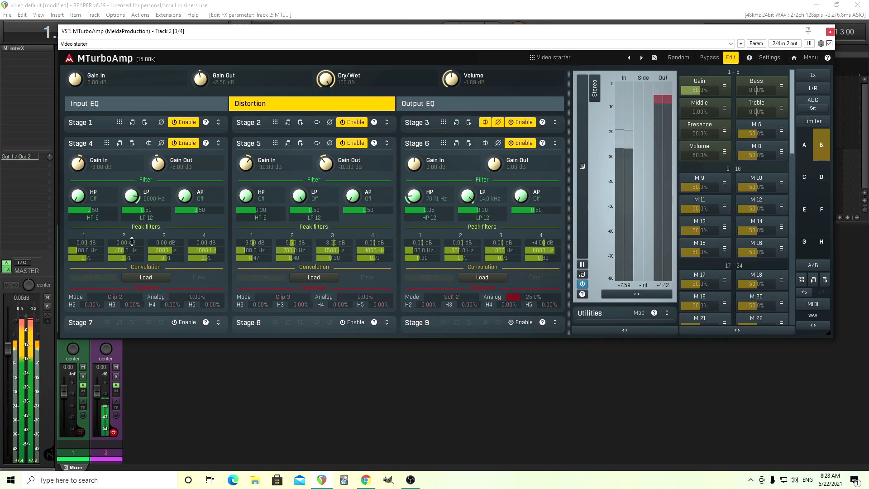
drag(132, 241, 132, 260)
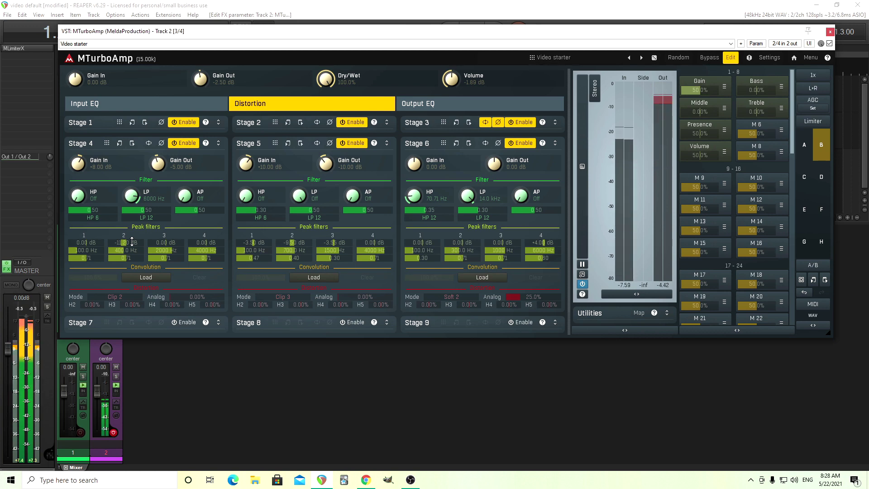
drag(131, 241, 133, 253)
drag(124, 243, 124, 228)
scroll(133, 250, down, 5)
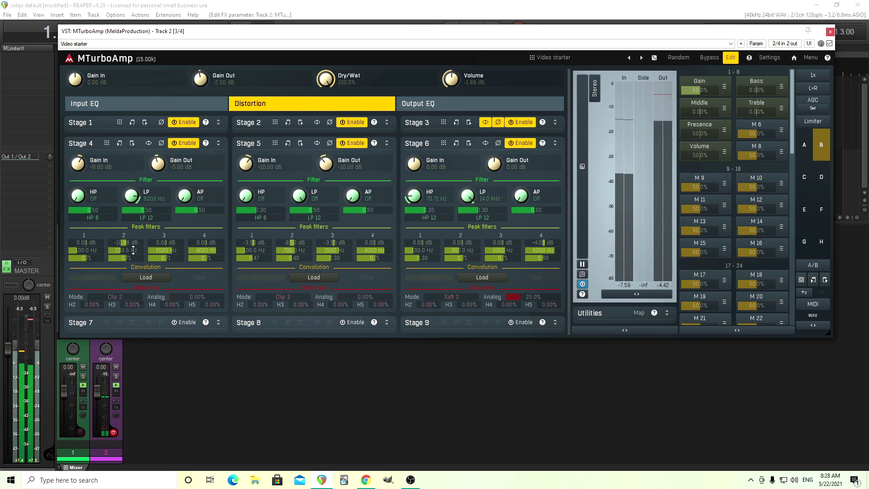
scroll(133, 250, down, 1)
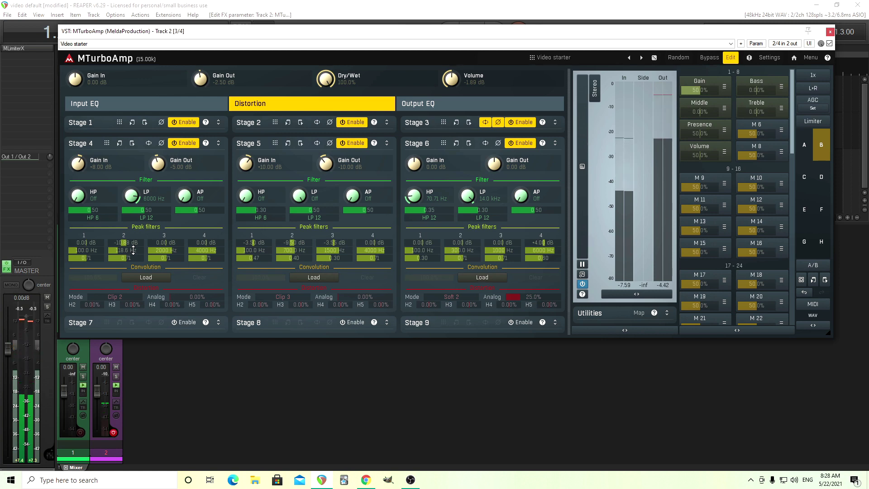
scroll(133, 250, up, 10)
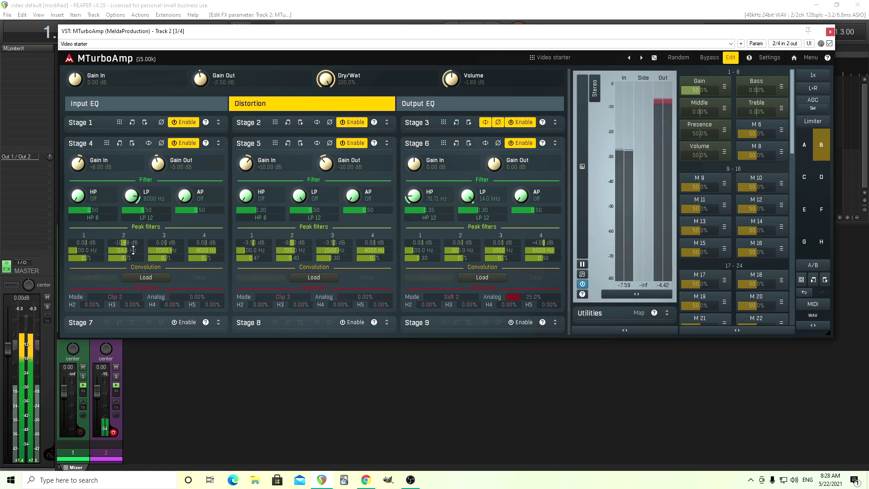
scroll(133, 250, up, 5)
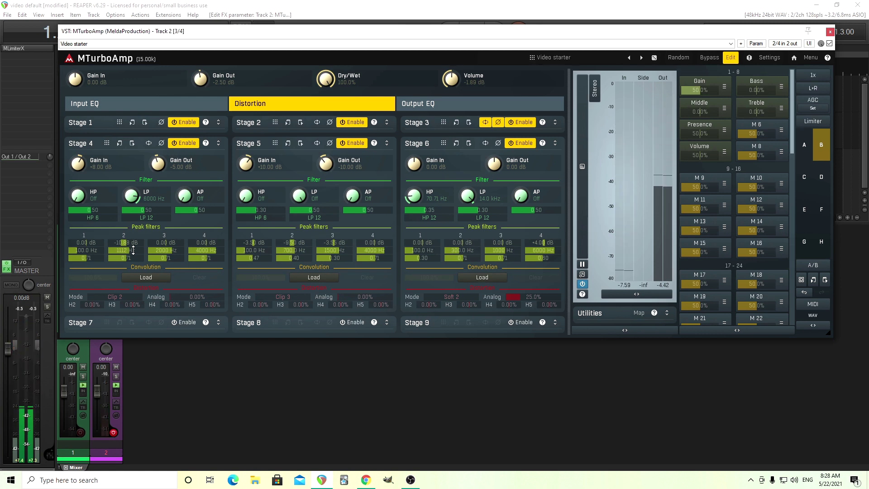
- Reset the peak frequency to 300 Hz and settle the gain at -5.76 dB
double_click(133, 250)
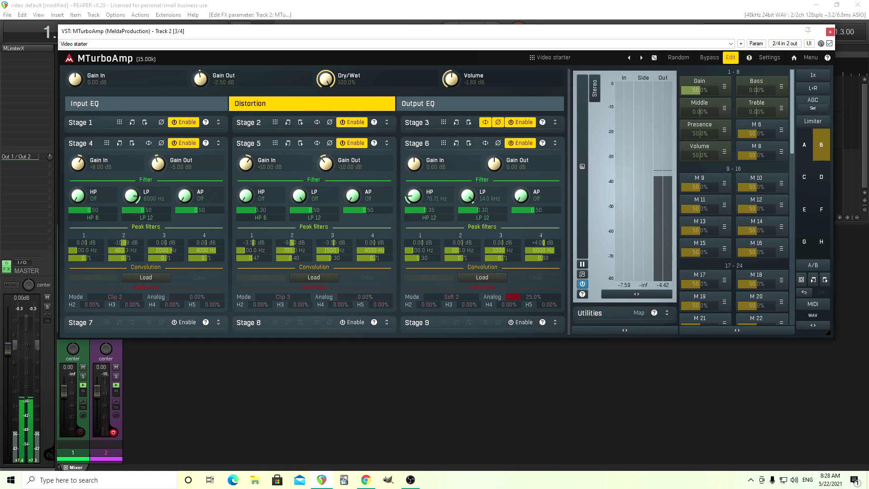
drag(124, 243, 124, 239)
double_click(134, 243)
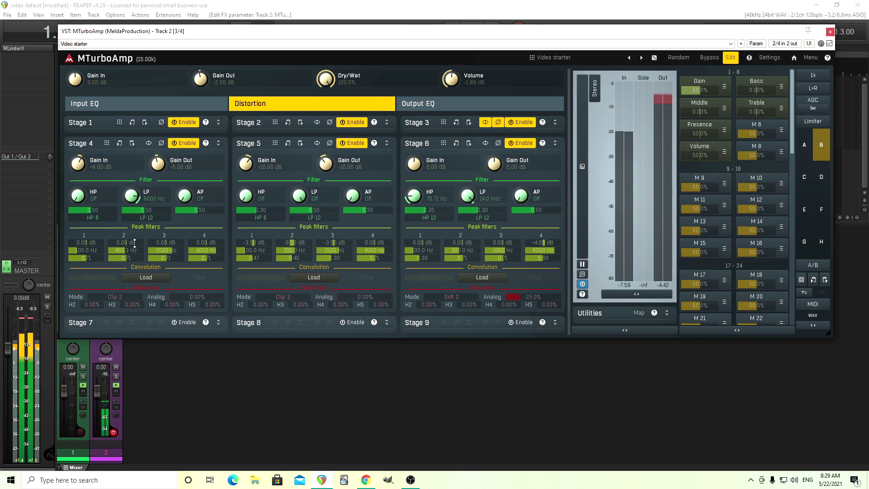
drag(134, 243, 134, 260)
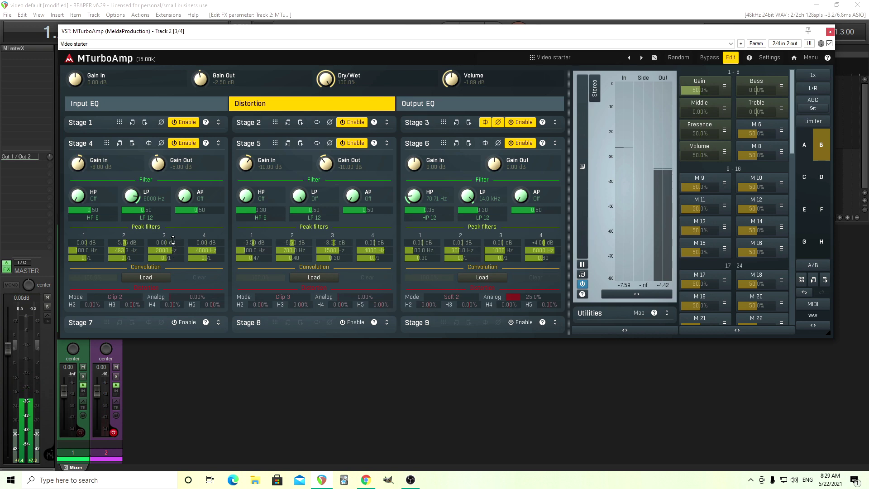
- Set Stage 4's third peak filter to a +1.92 dB boost
drag(174, 242, 174, 242)
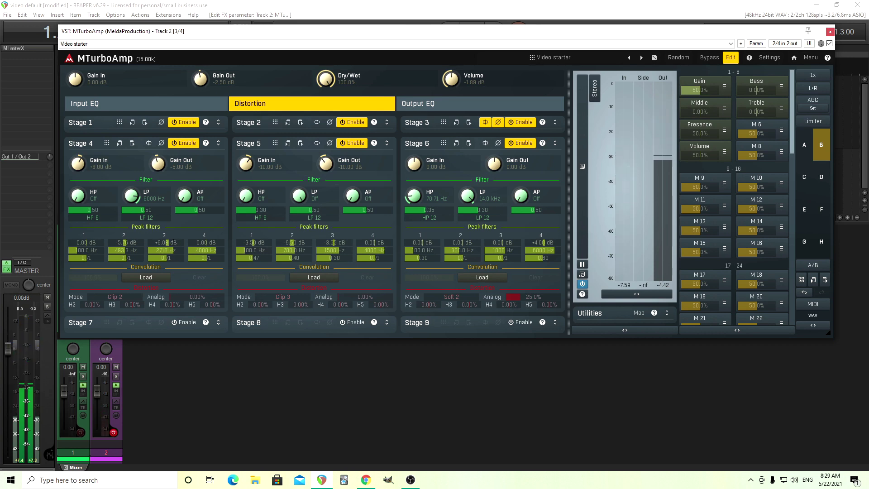
double_click(178, 242)
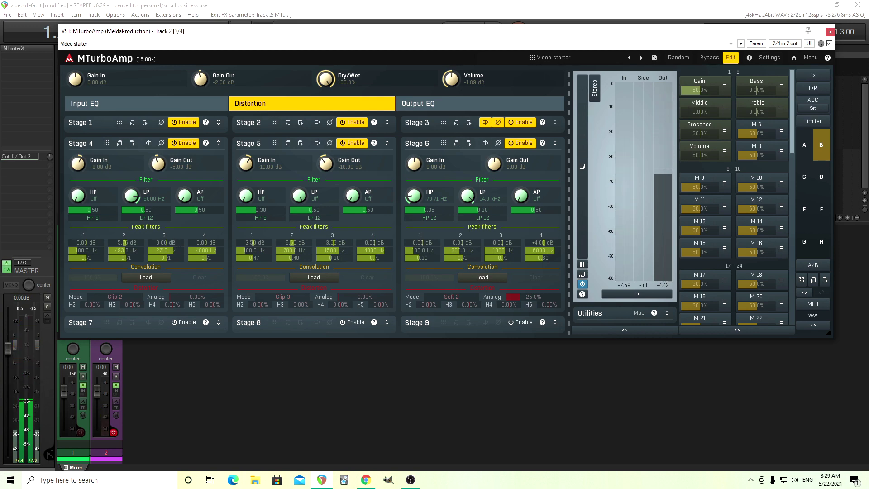
drag(178, 242, 178, 235)
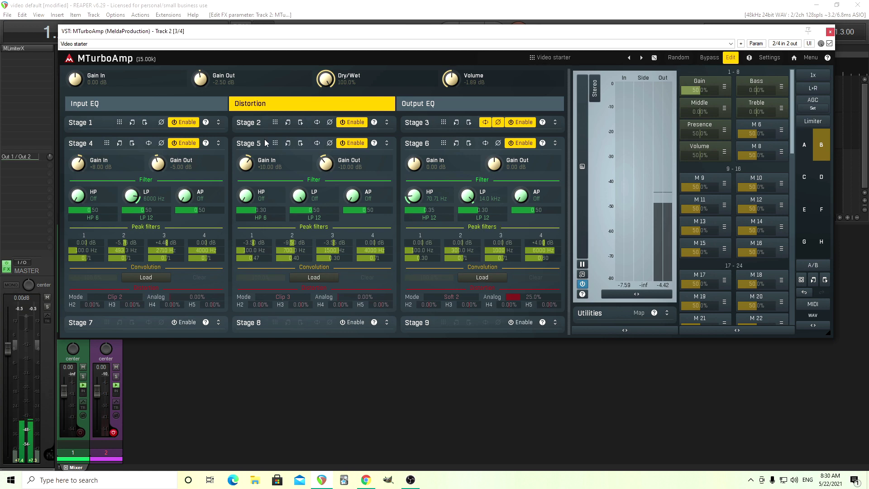
click(153, 105)
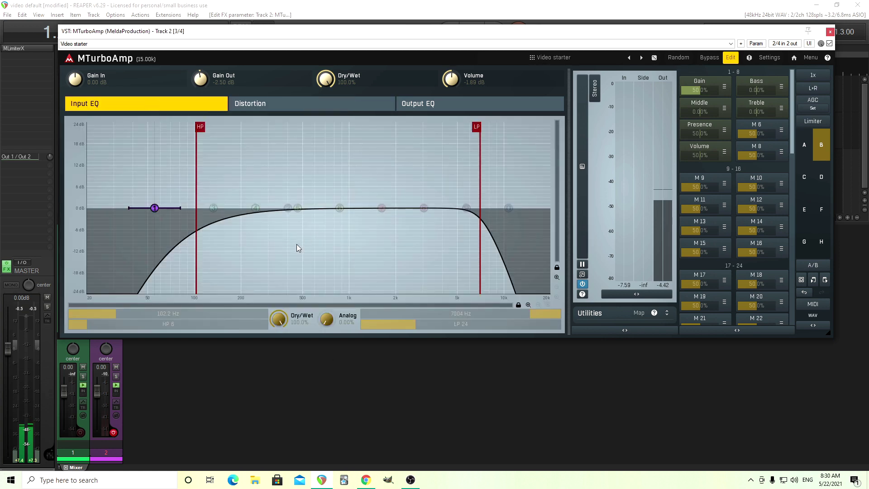
click(311, 109)
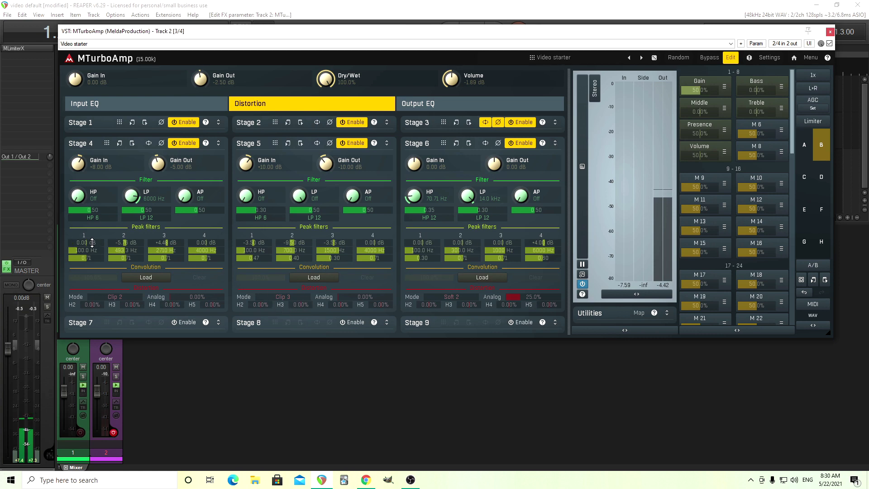
- Add a +6 dB output EQ band near 270 Hz, then return to the Distortion stages
click(467, 108)
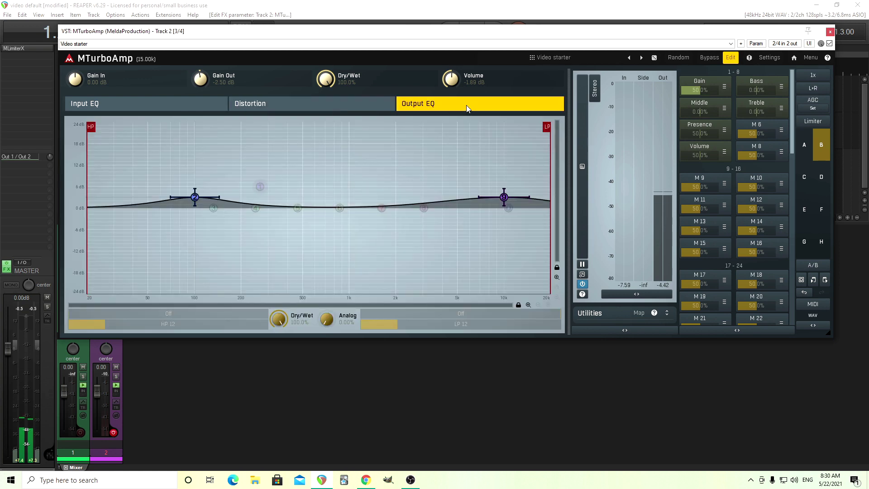
double_click(260, 187)
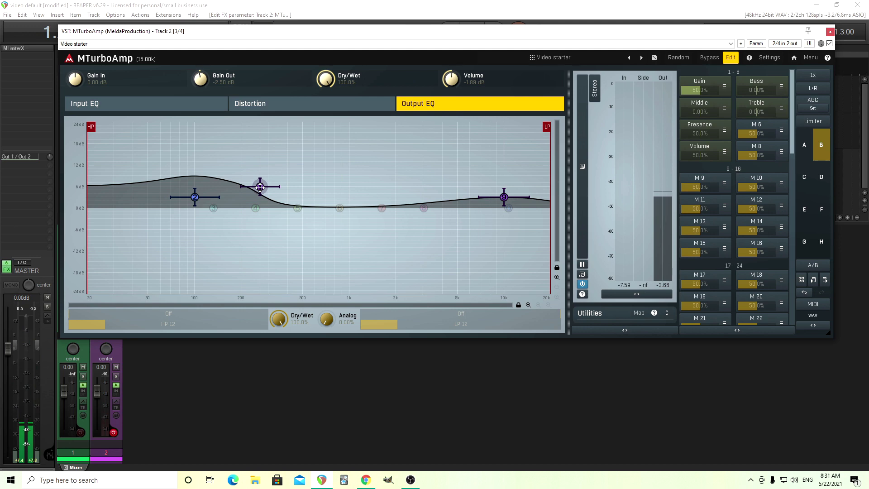
click(263, 109)
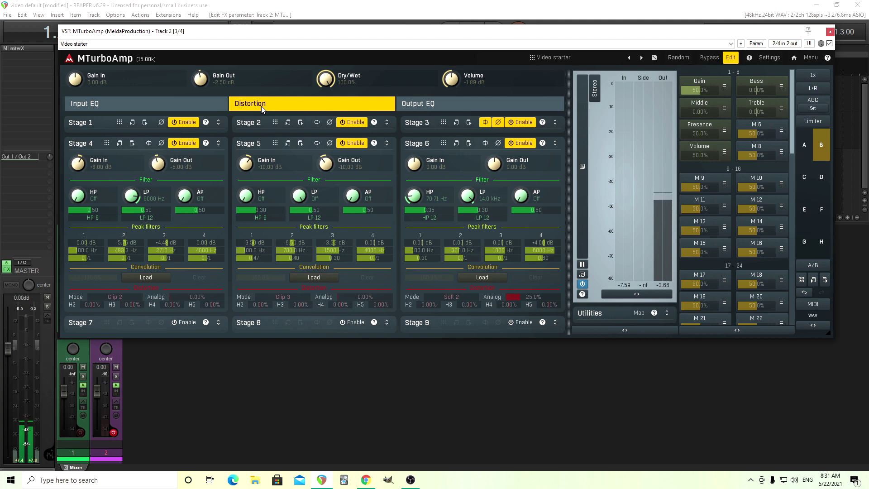
click(477, 106)
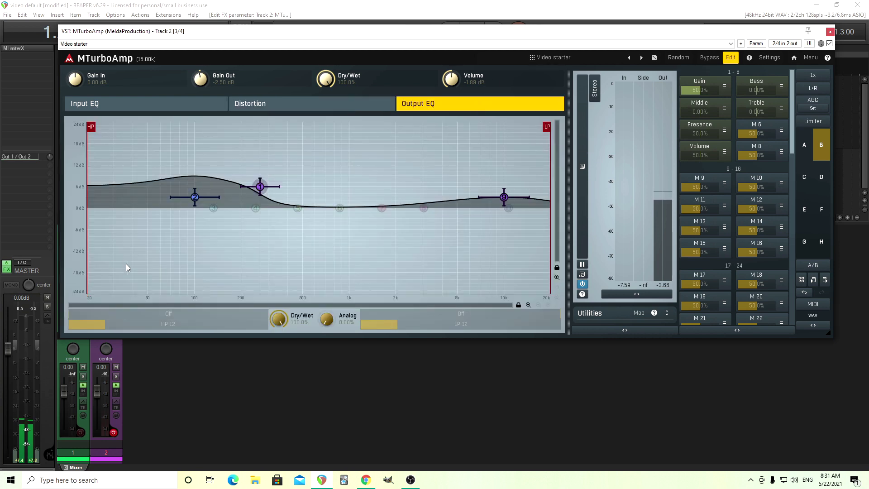
click(281, 106)
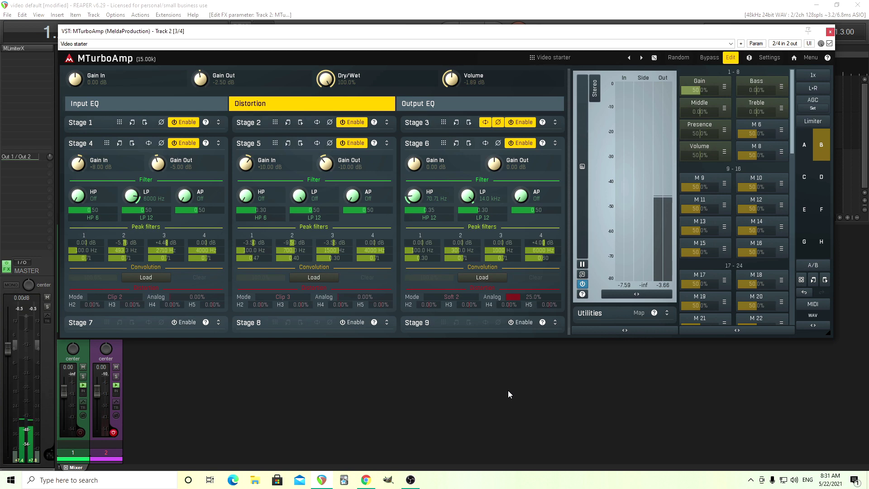
- Learn Stage 3 and Stage 2 Gain Out into multiparameter M 9 and open its editor
click(554, 122)
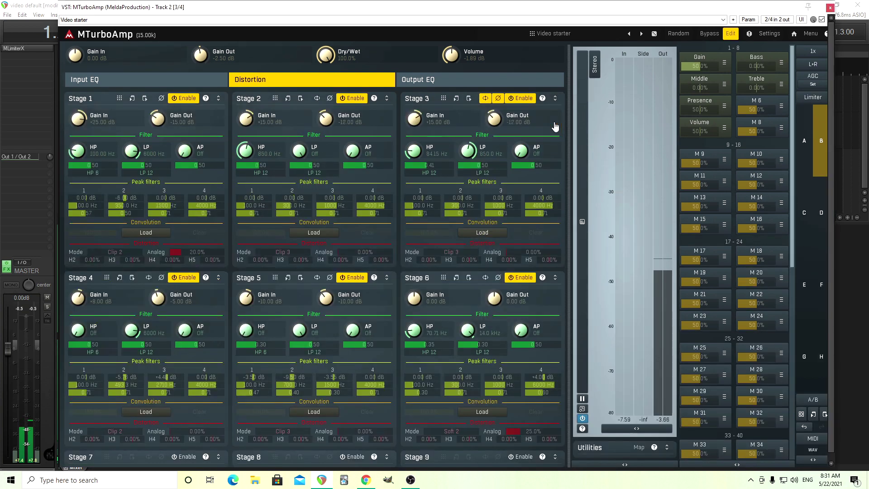
click(724, 166)
click(714, 218)
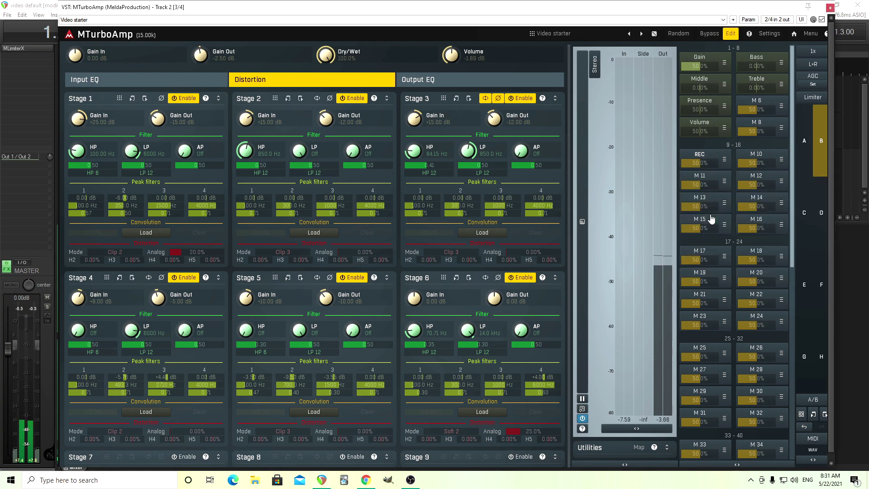
drag(497, 123, 497, 124)
drag(325, 119, 325, 121)
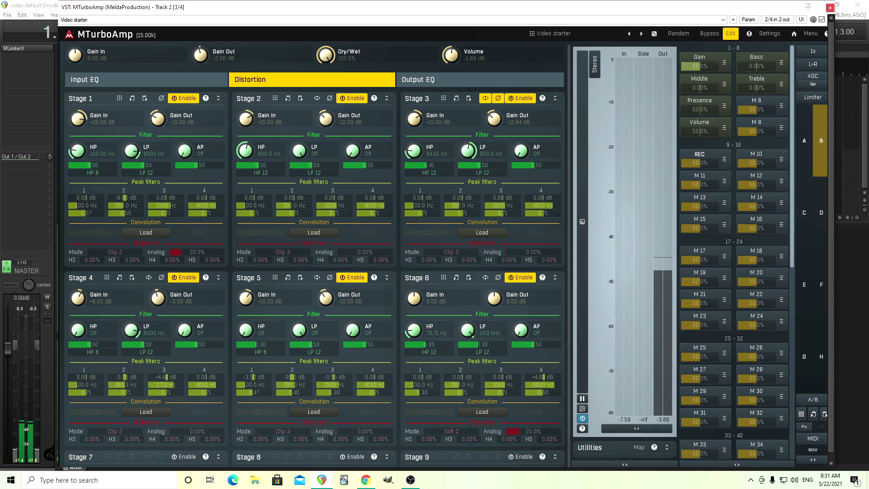
click(702, 162)
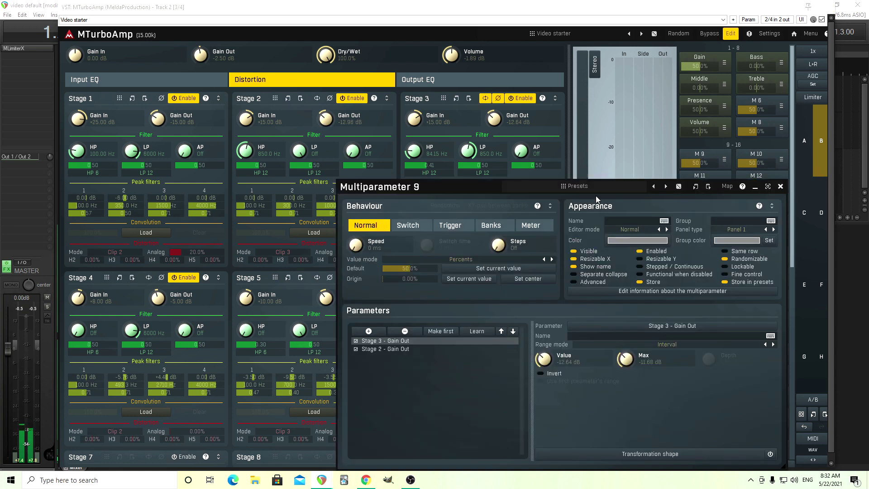
- Name multiparameter 9 'balance' and map Stage 3 Gain Out from -16 to -8 dB
click(623, 221)
text(balance)
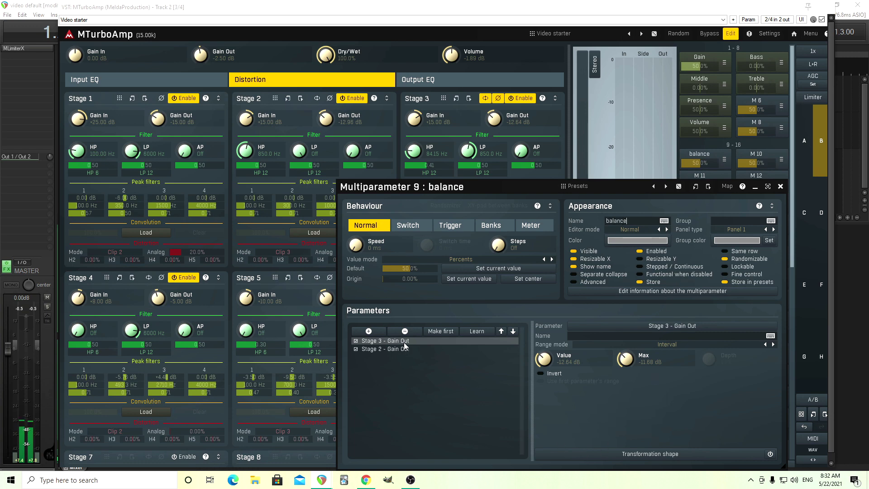
double_click(548, 362)
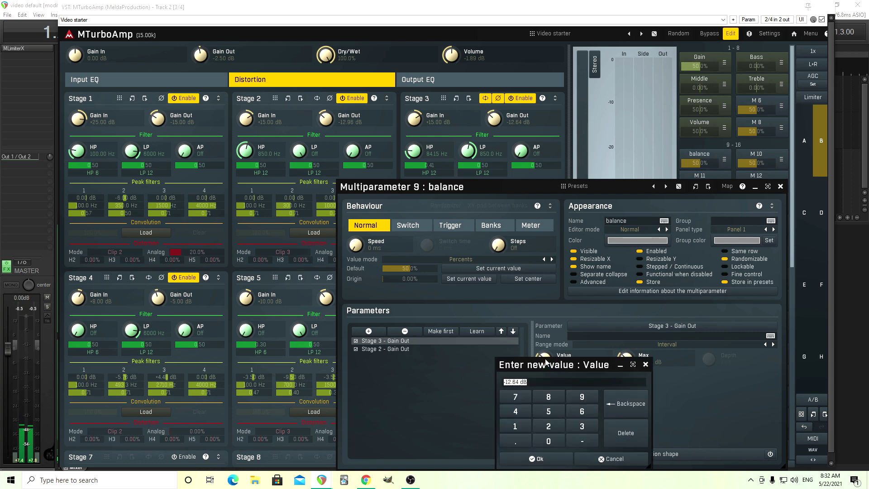
click(582, 441)
click(515, 426)
click(535, 458)
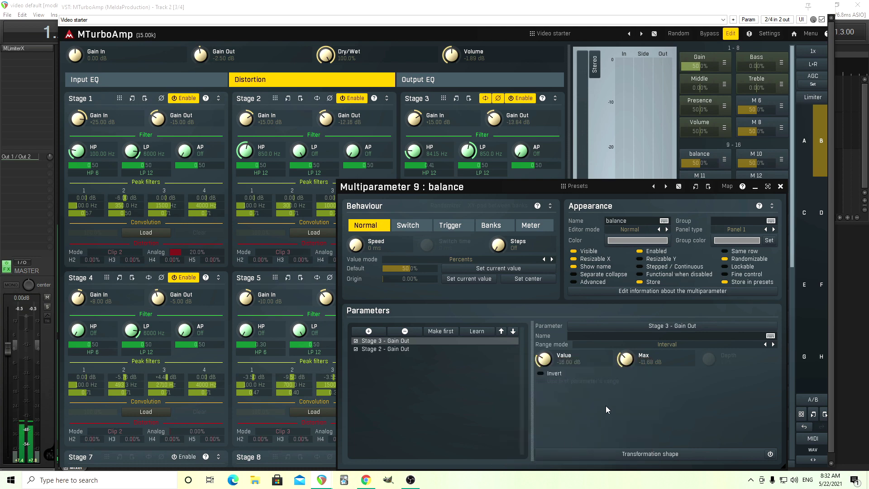
double_click(626, 357)
click(661, 441)
click(630, 397)
click(629, 459)
- Invert Stage 2 Gain Out using the first parameter's range, then close the editor
click(403, 350)
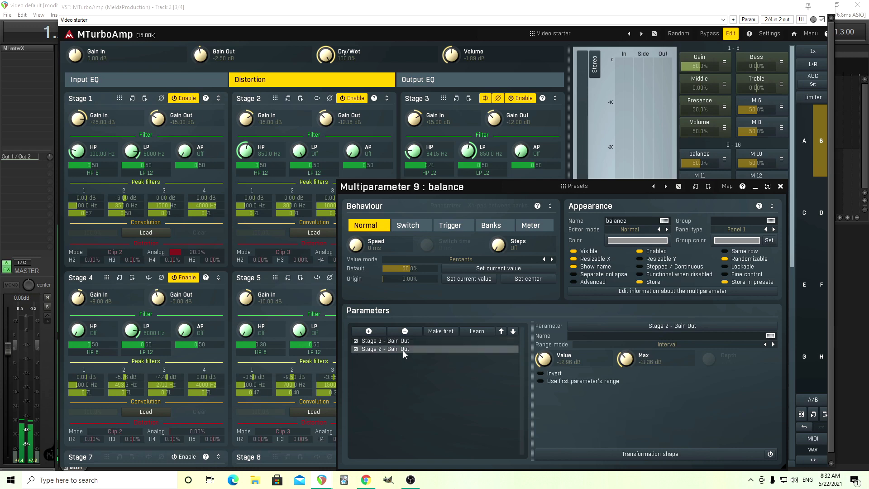
click(563, 381)
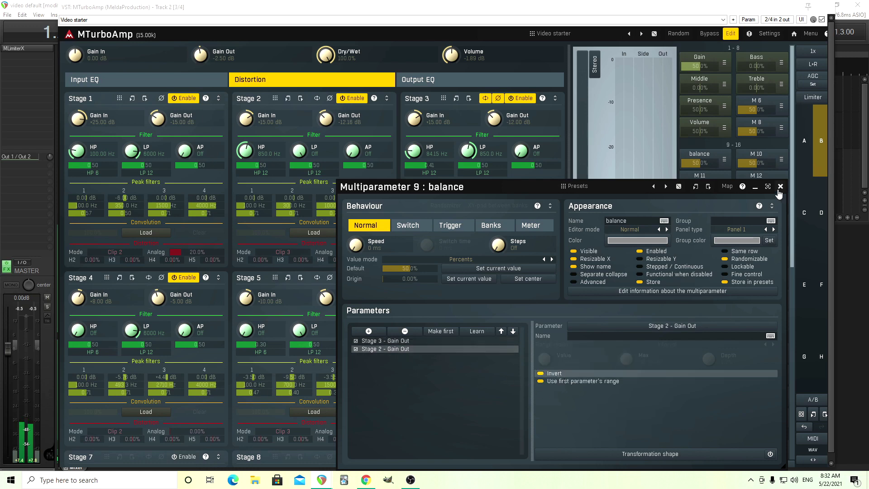
click(780, 186)
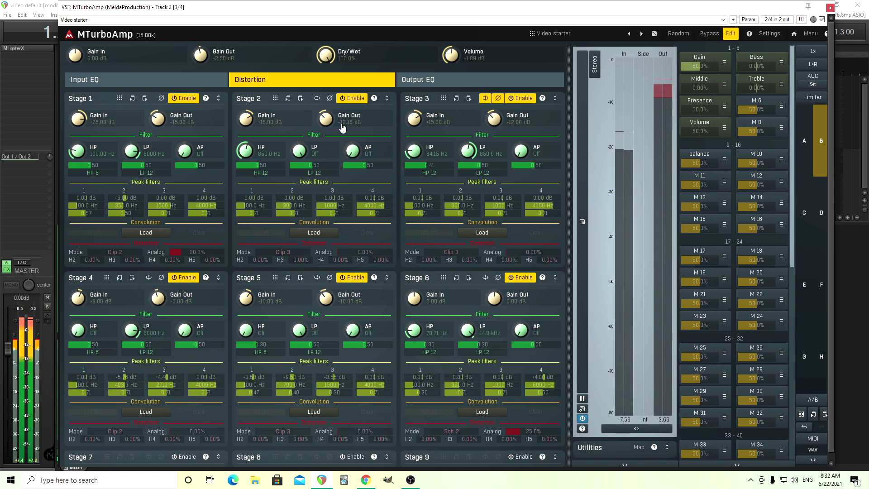
- Test the balance slider across its range, then settle it at 25.6%
drag(700, 161, 704, 145)
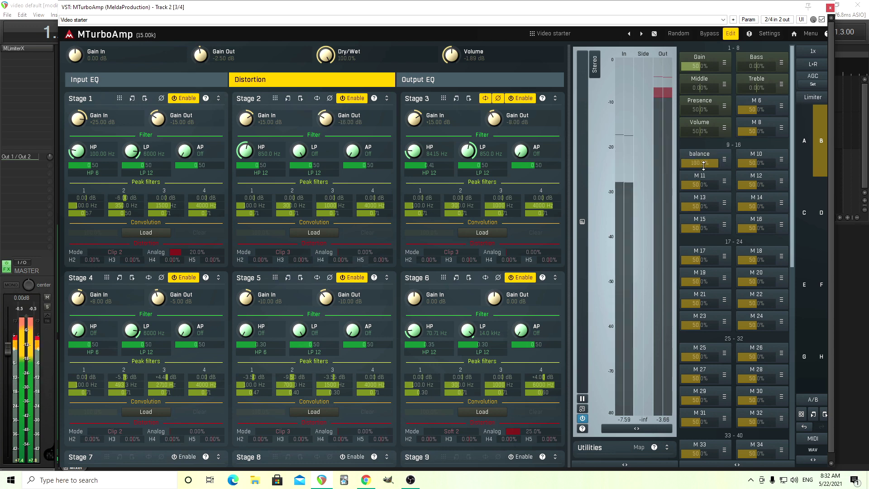
double_click(703, 165)
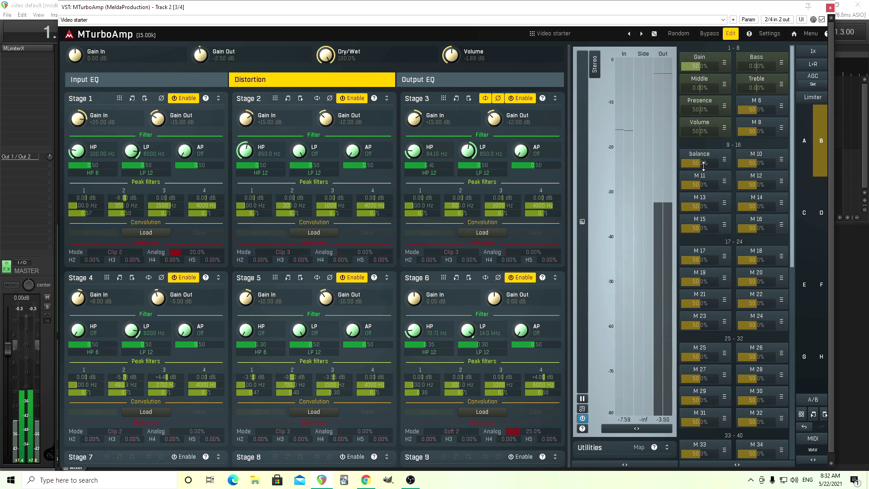
drag(703, 166, 703, 162)
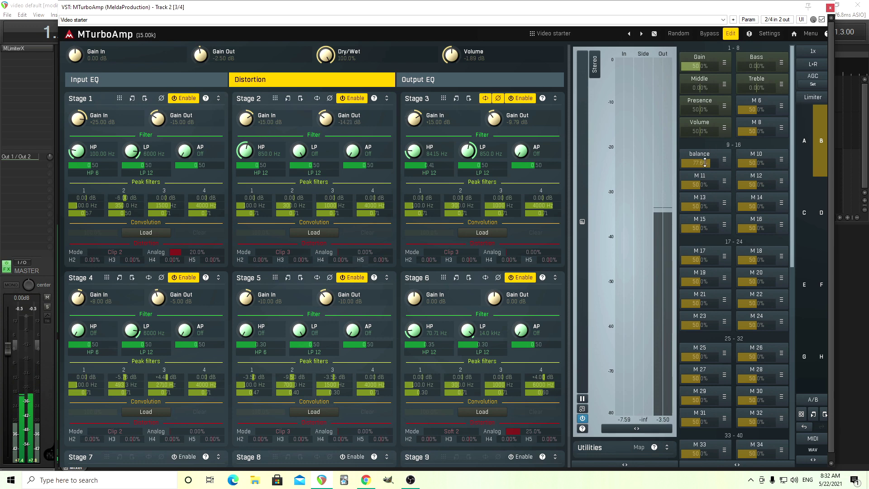
drag(706, 162, 707, 162)
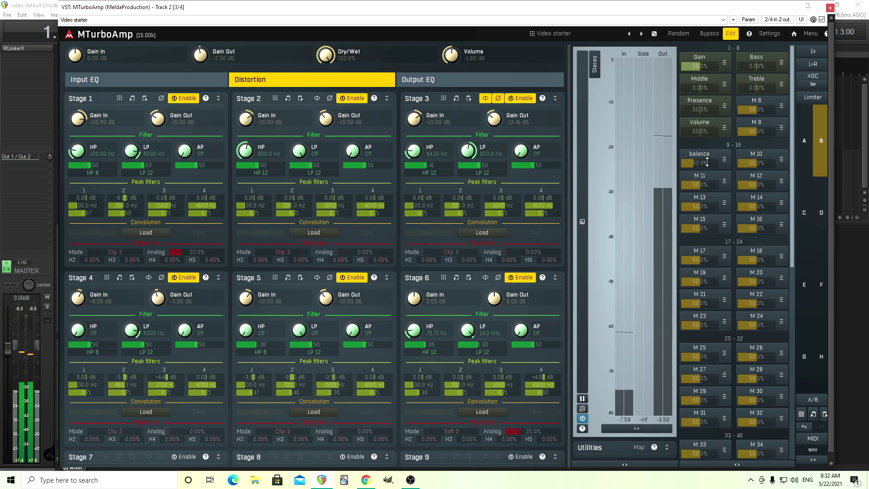
scroll(707, 162, down, 3)
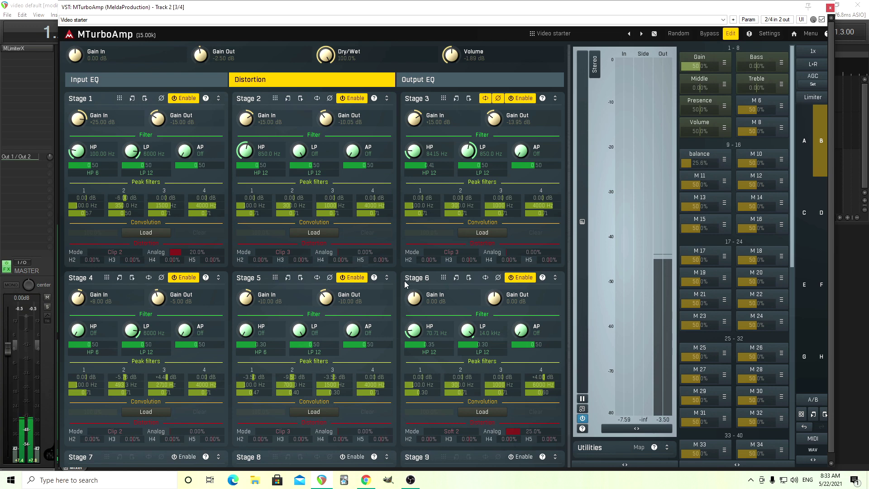
- Leave edit mode to show the compact view with the balance knob beside Modern Gain
click(443, 86)
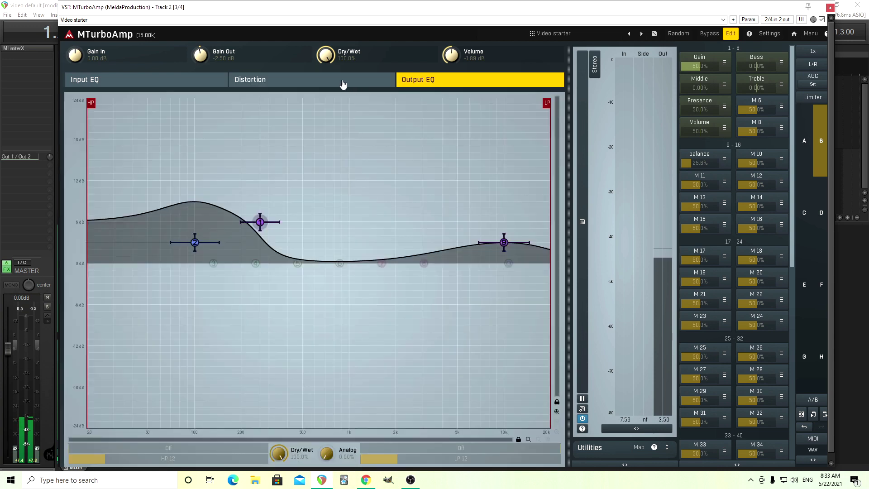
click(730, 33)
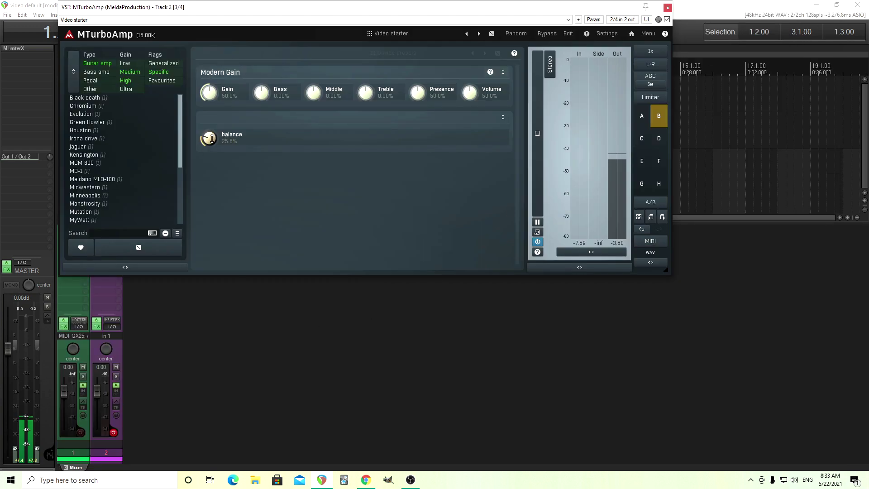